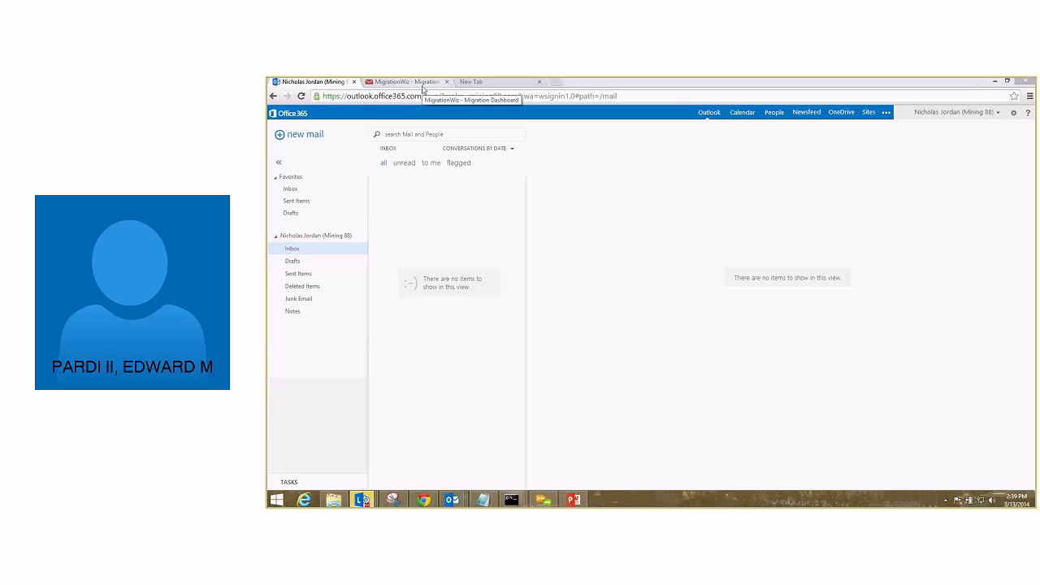
Sign out of MigrationWiz, log back in, and start creating a new connector.
left_click(422, 84)
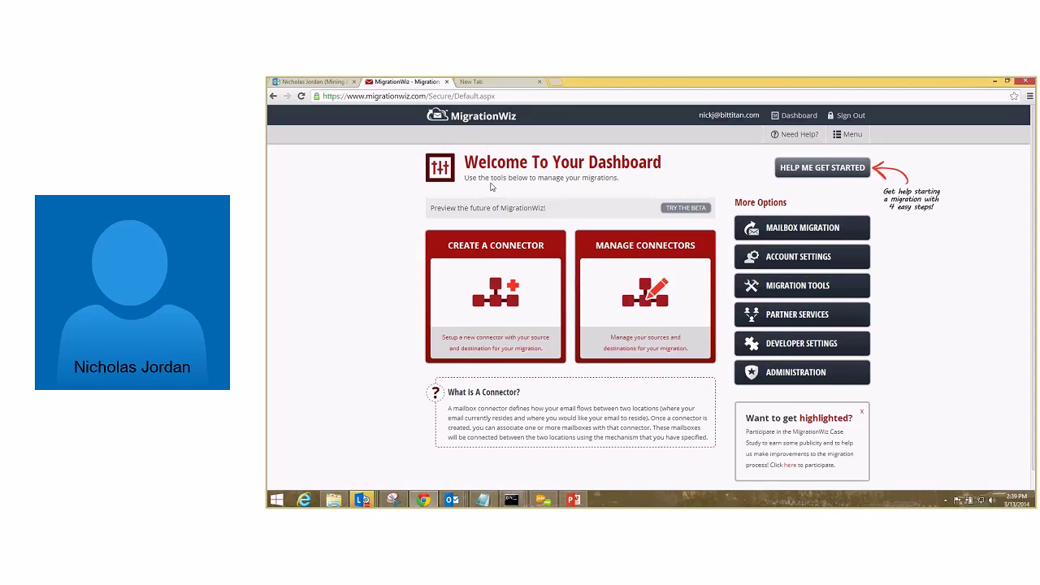
left_click(840, 120)
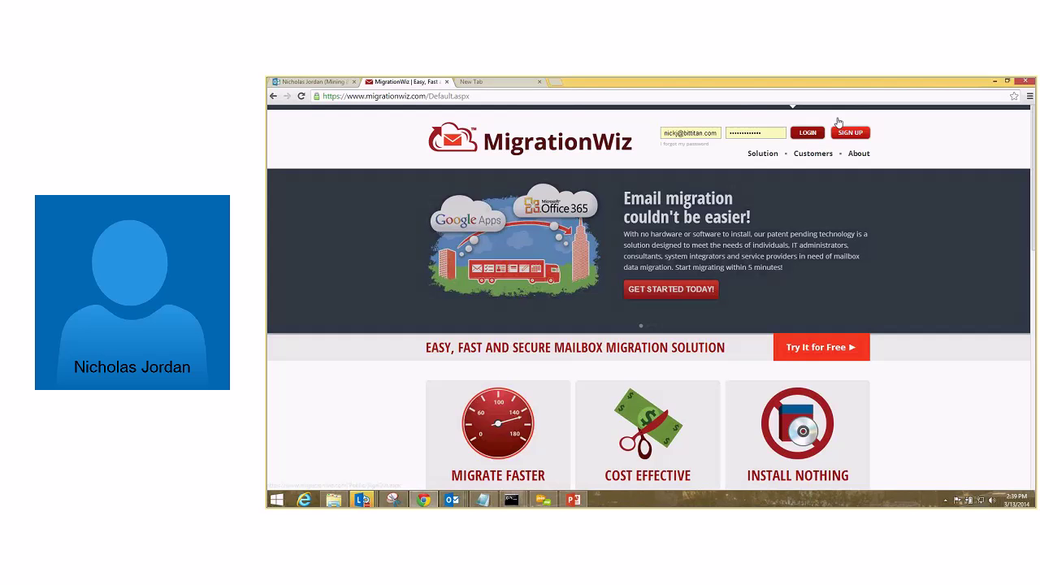
mouse_move(765, 158)
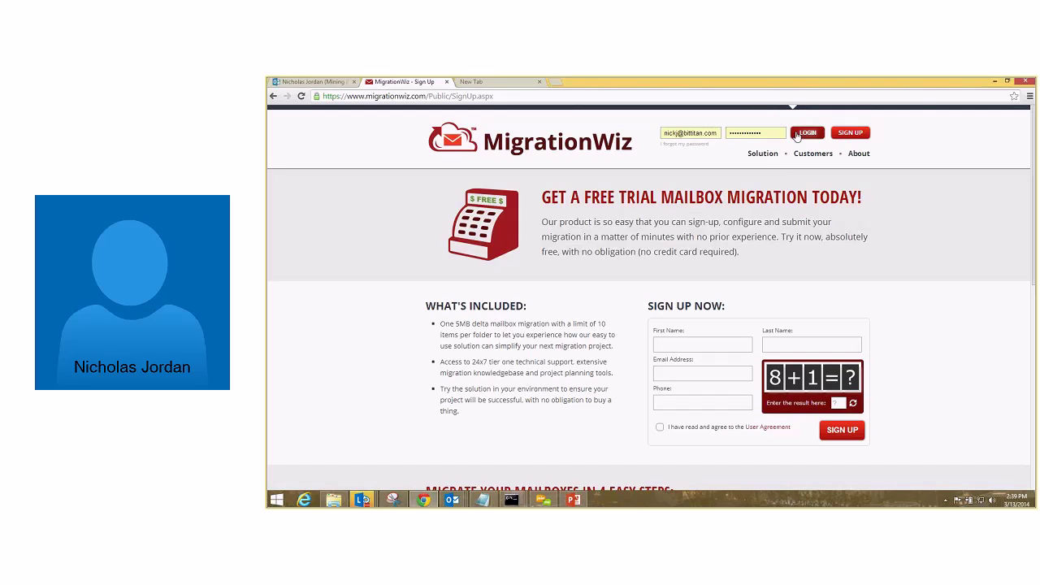
left_click(807, 132)
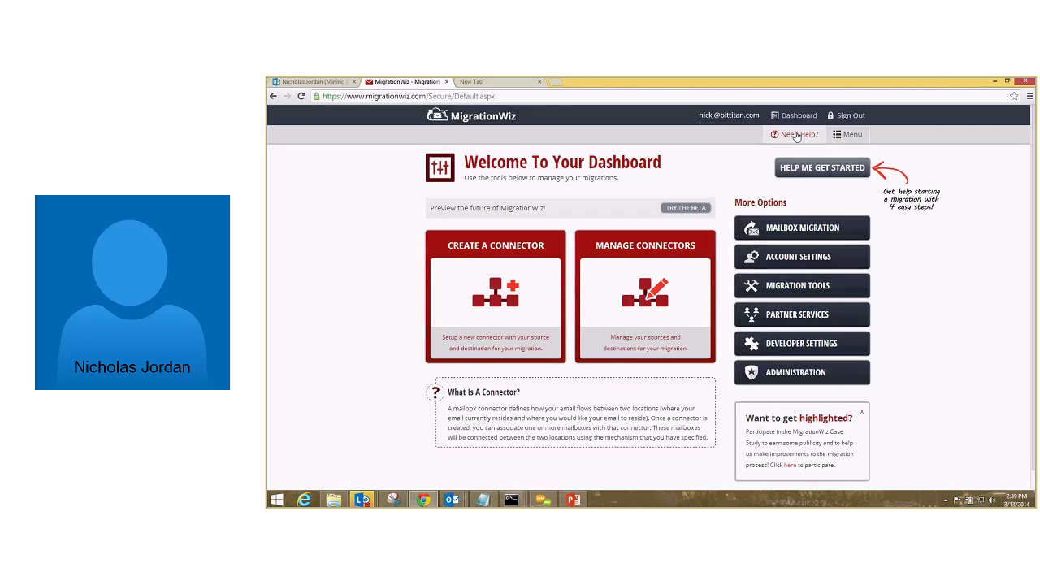
left_click(495, 288)
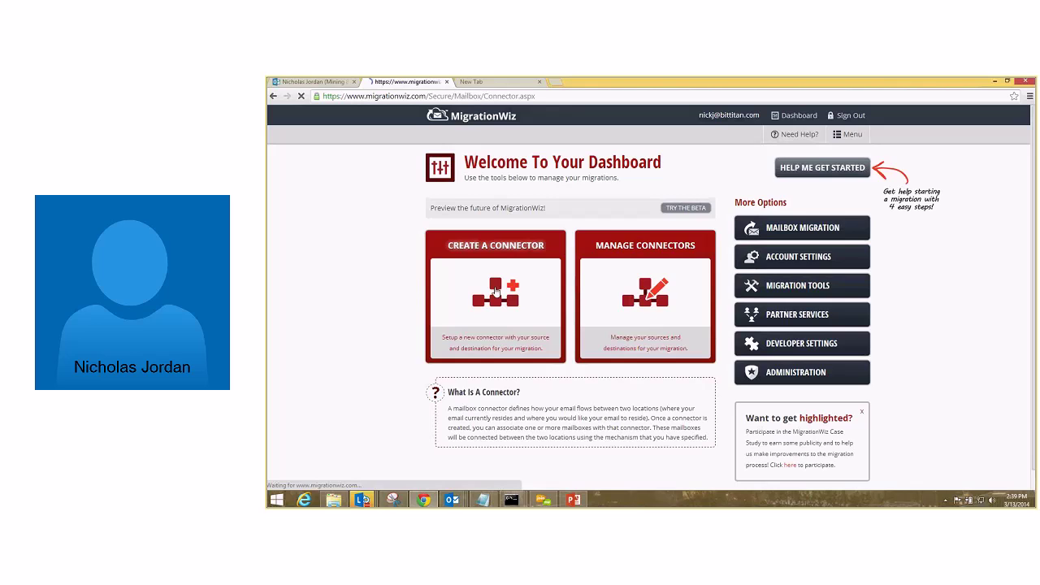
Name the connector 'AT&T Demo #3', choose Exchange 2013 as the source provider, and select its web access URL.
type("A")
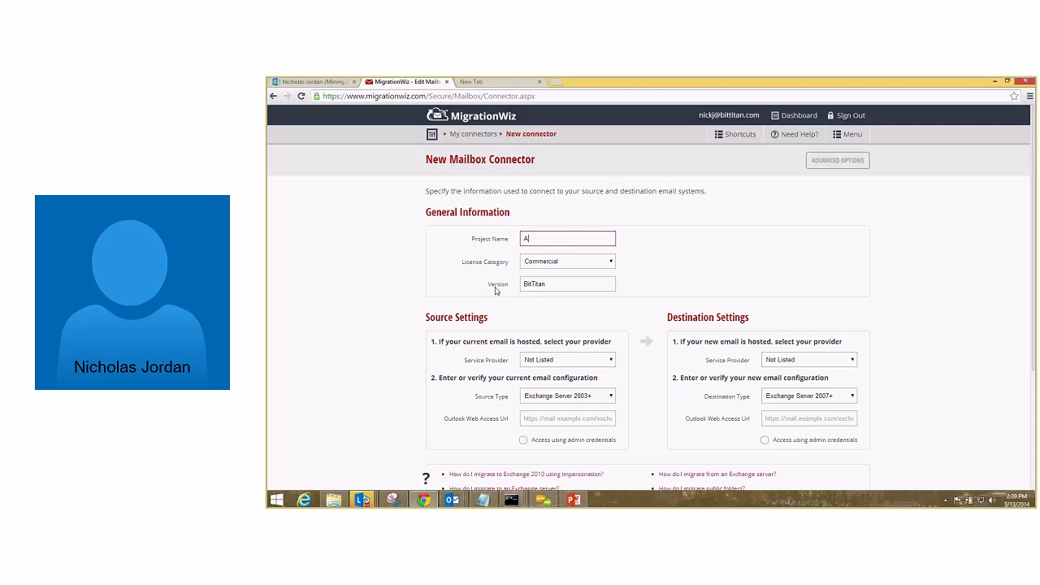
type("T&T Demo #3")
scroll(528, 288, "down", 1)
left_click(594, 286)
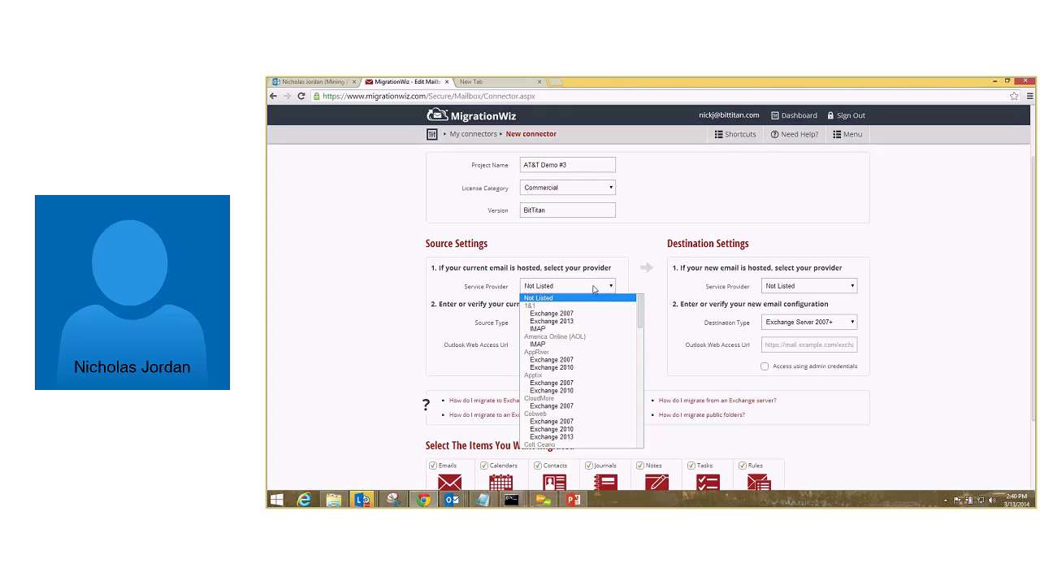
key("r")
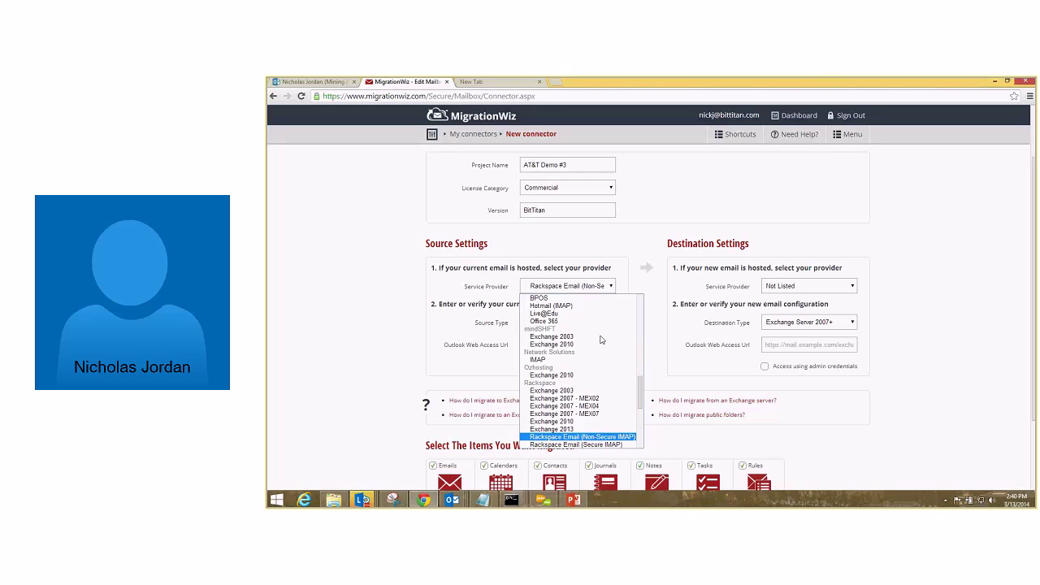
scroll(610, 382, "down", 4)
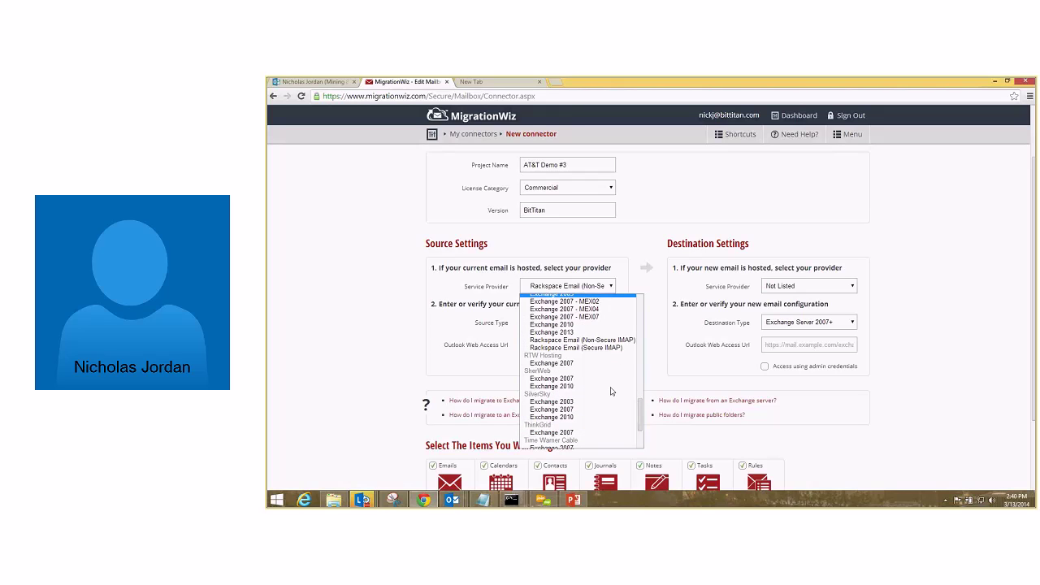
scroll(611, 392, "up", 2)
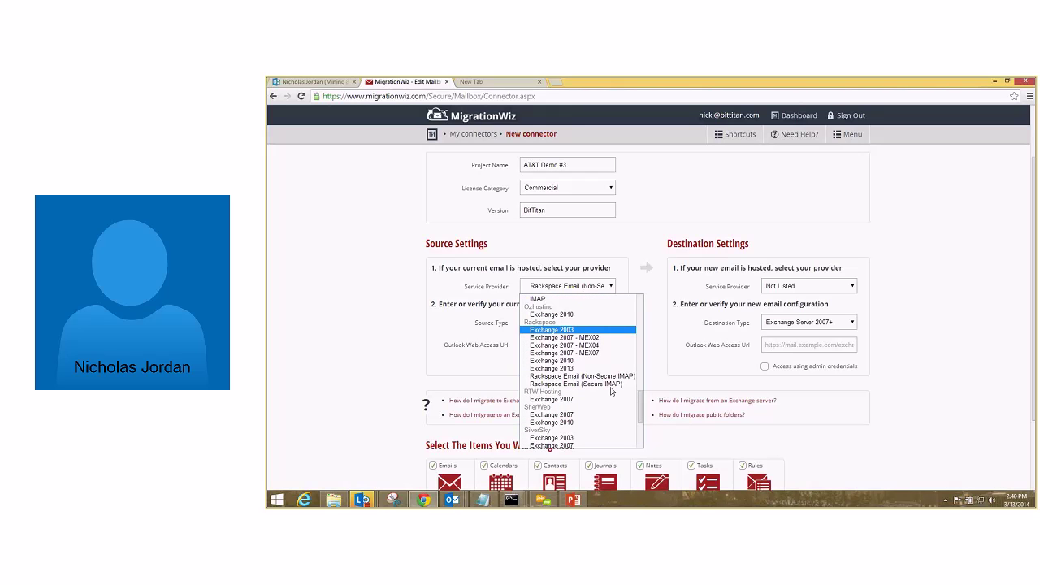
left_click(604, 368)
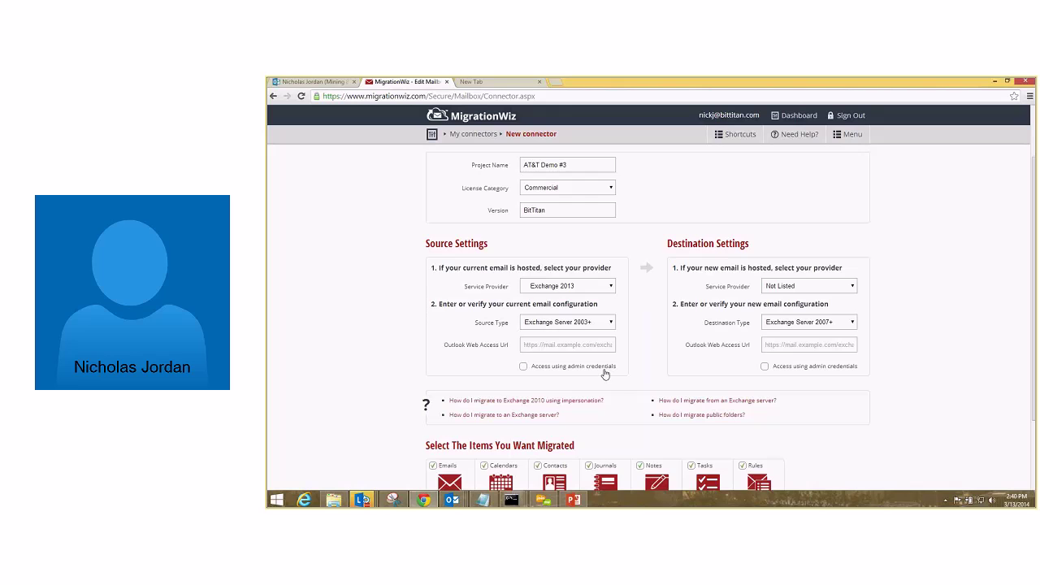
left_click(608, 355)
left_click_drag(608, 355, 473, 344)
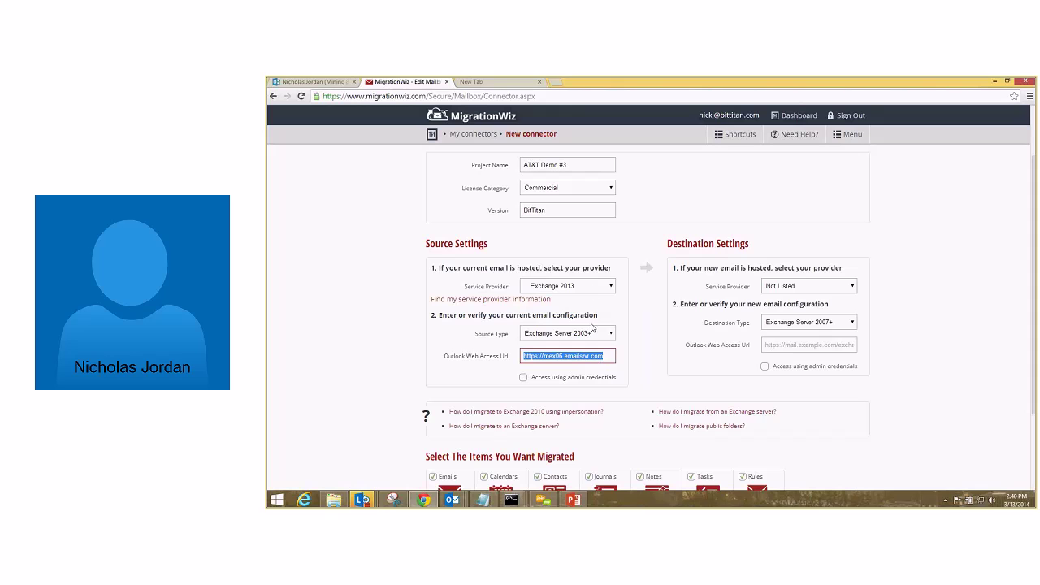
Reset the source service provider to Not Listed.
left_click(592, 293)
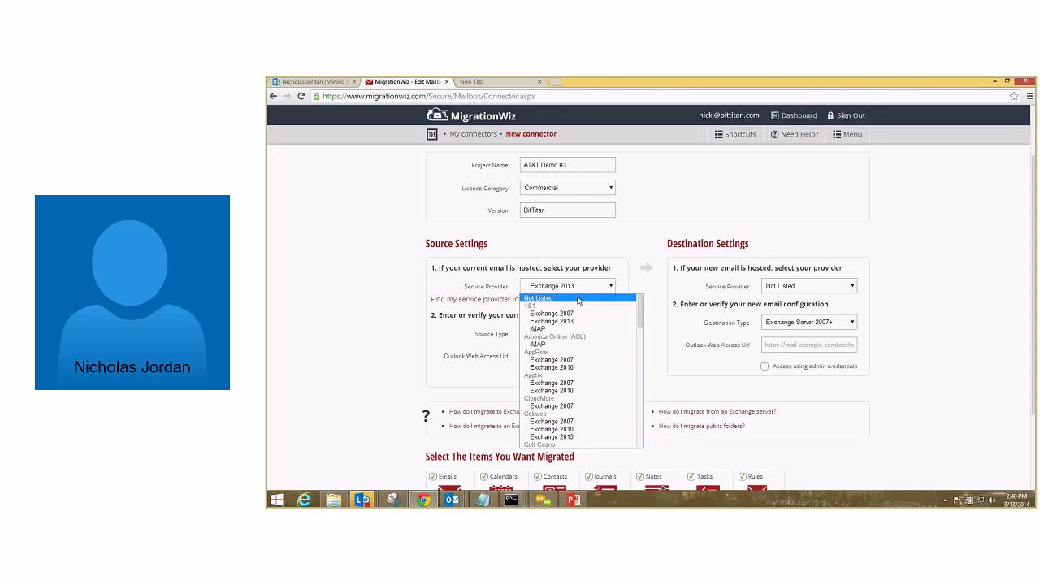
left_click(578, 298)
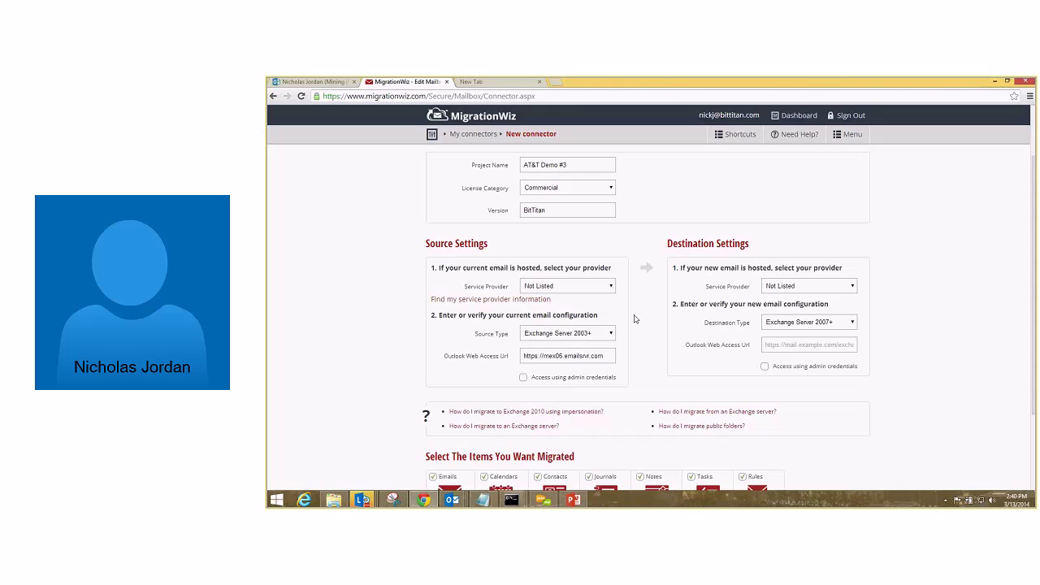
triple_click(580, 351)
left_click_drag(446, 357, 521, 358)
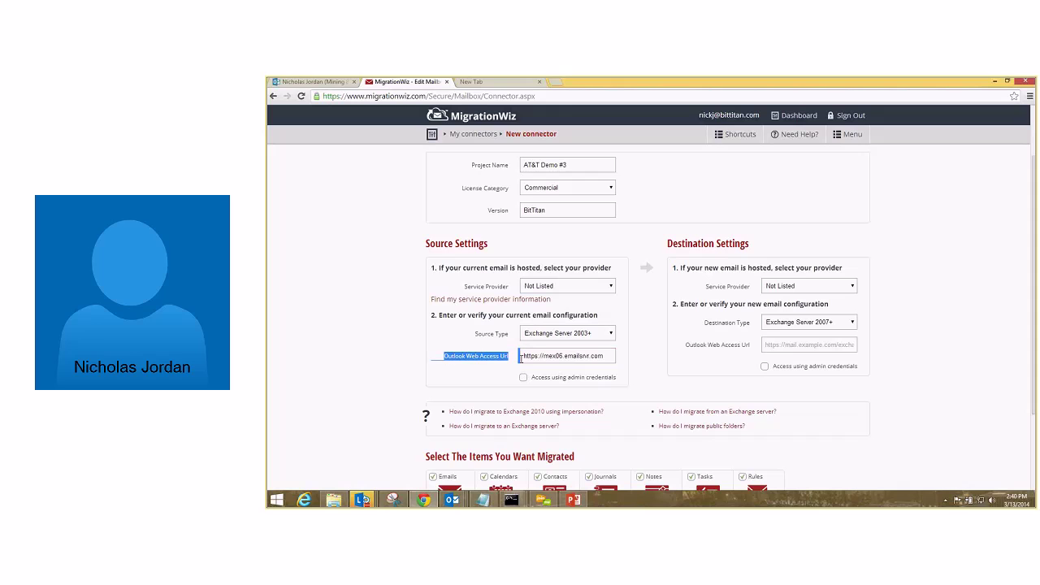
left_click(659, 365)
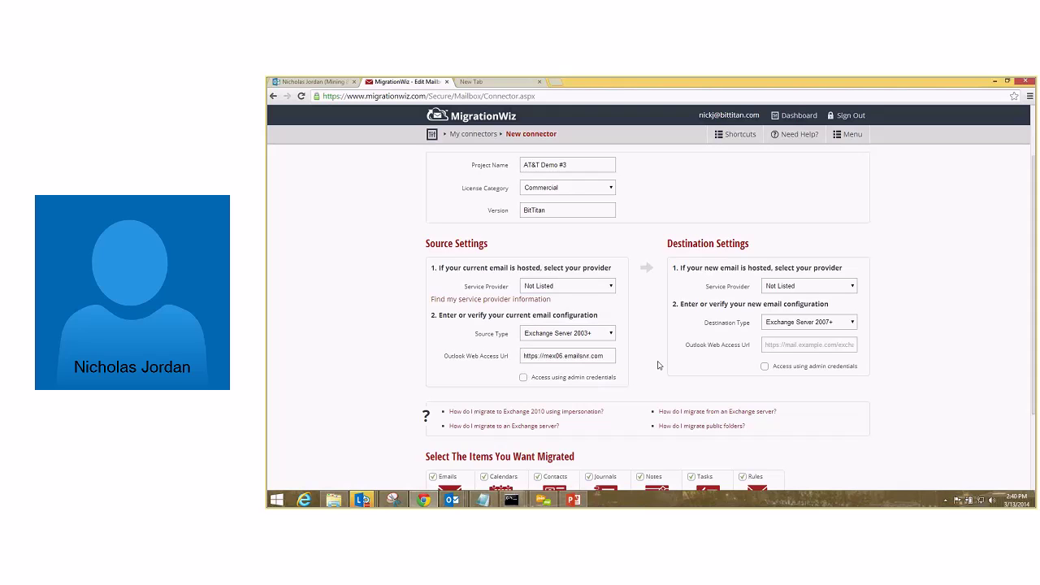
Set the destination type to Microsoft Office 365.
left_click(814, 323)
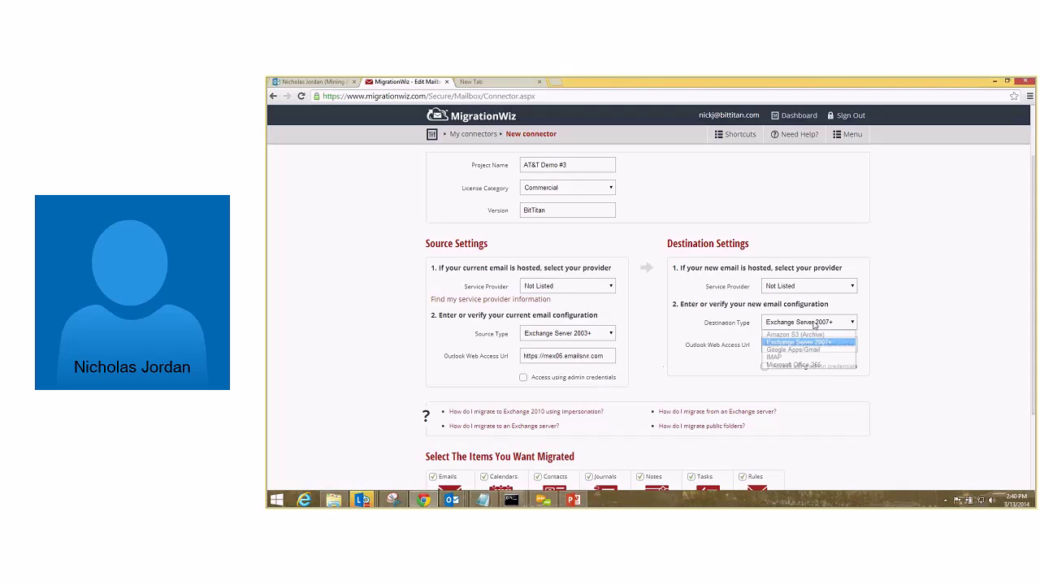
left_click(808, 365)
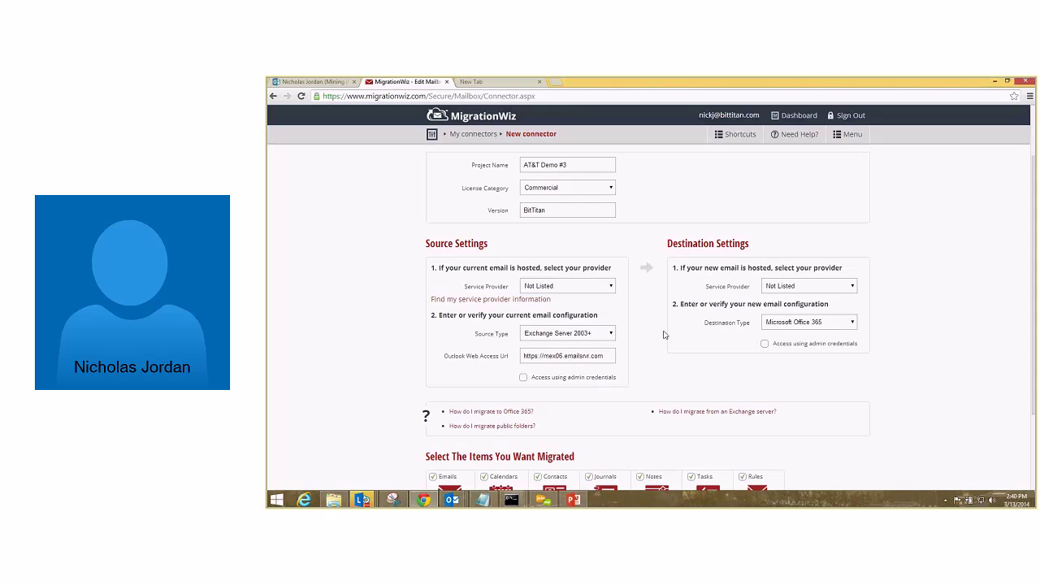
left_click(601, 334)
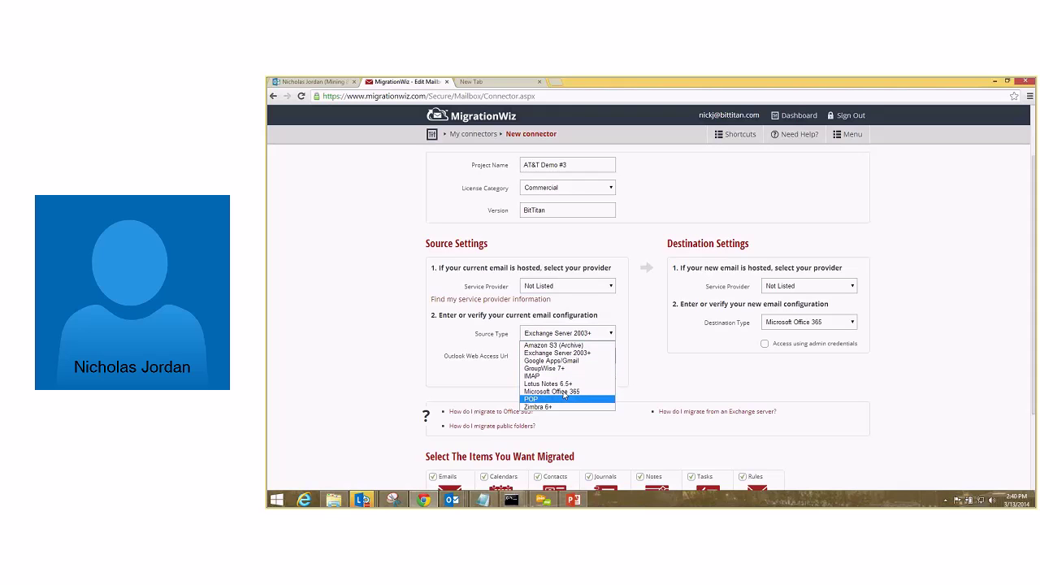
Choose Google Apps/Gmail as the connector's source type.
left_click(573, 361)
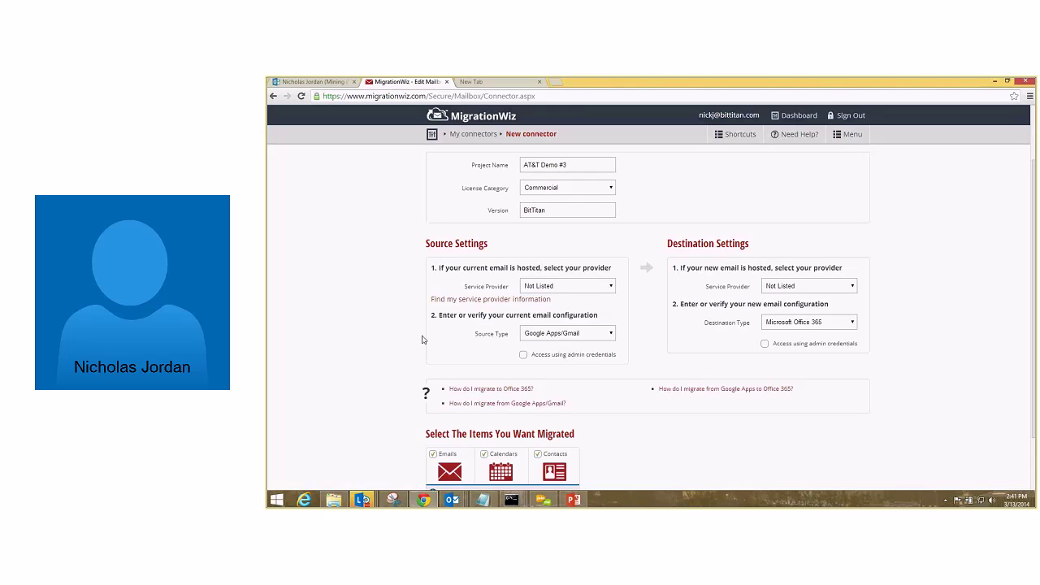
left_click(570, 333)
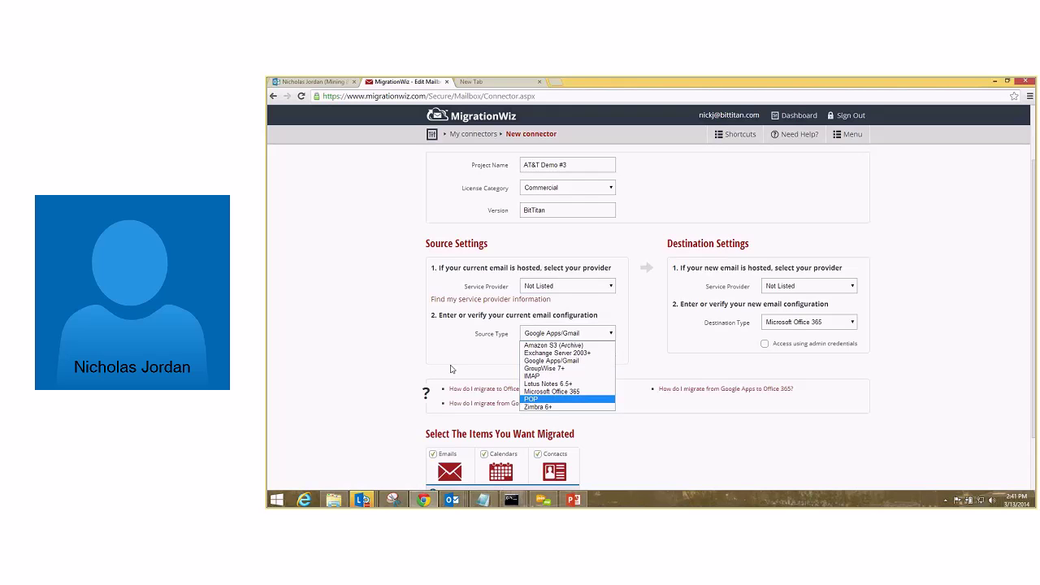
key("Up")
key("Up")
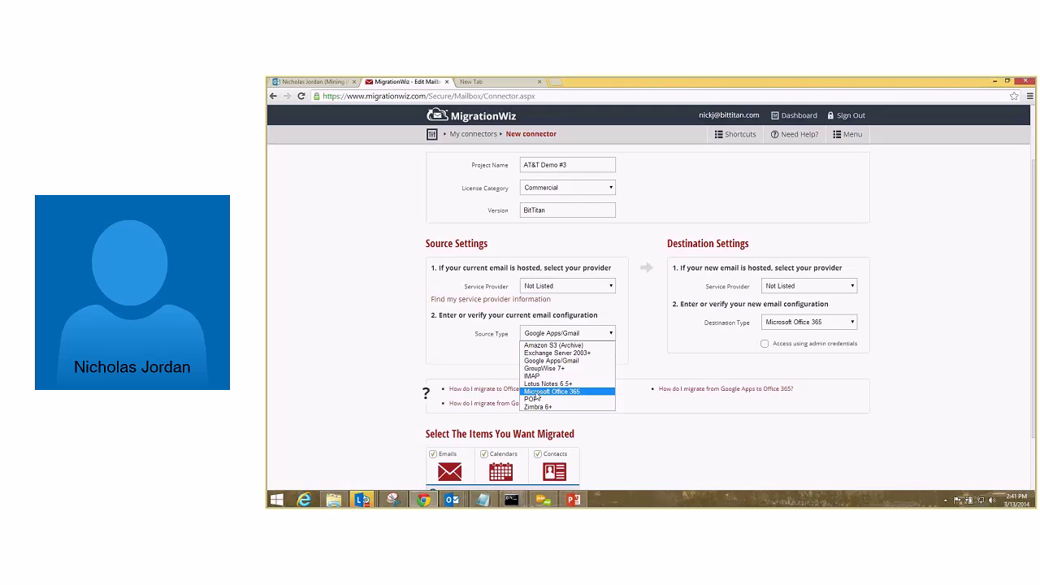
key("Escape")
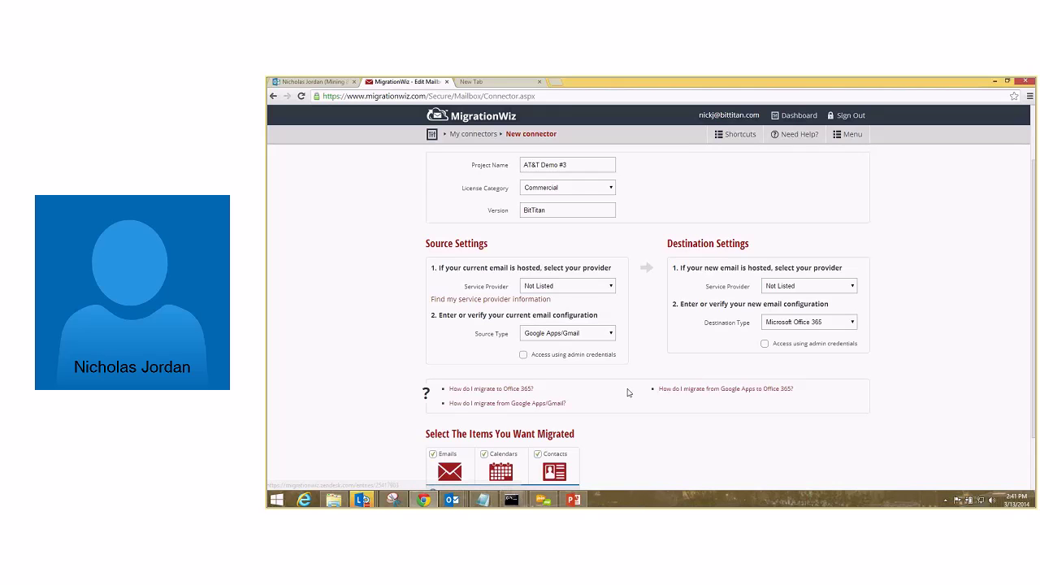
Keep Emails, Calendars and Contacts selected and create the connector.
scroll(628, 393, "down", 2)
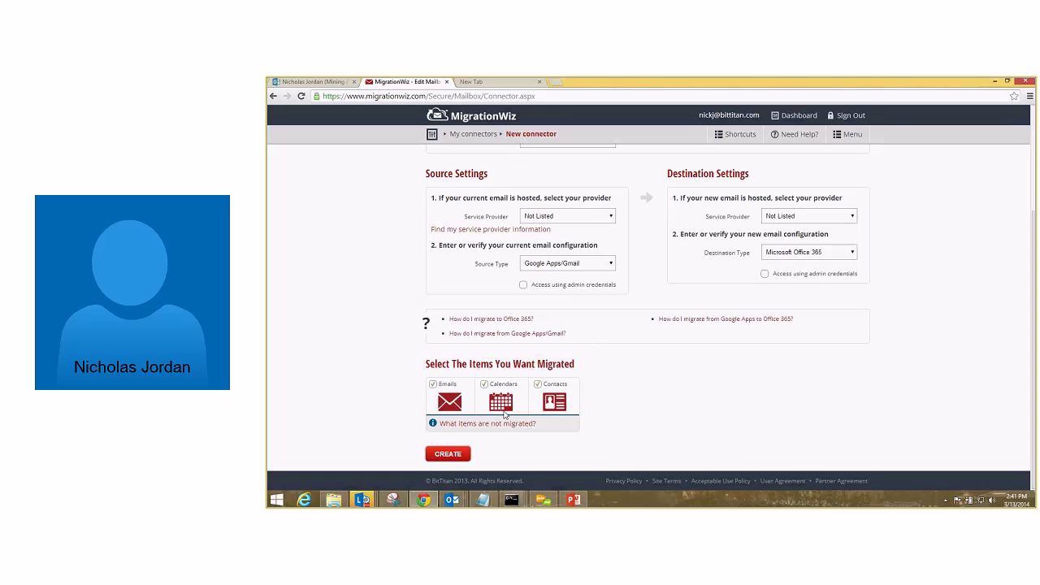
left_click_drag(415, 371, 583, 409)
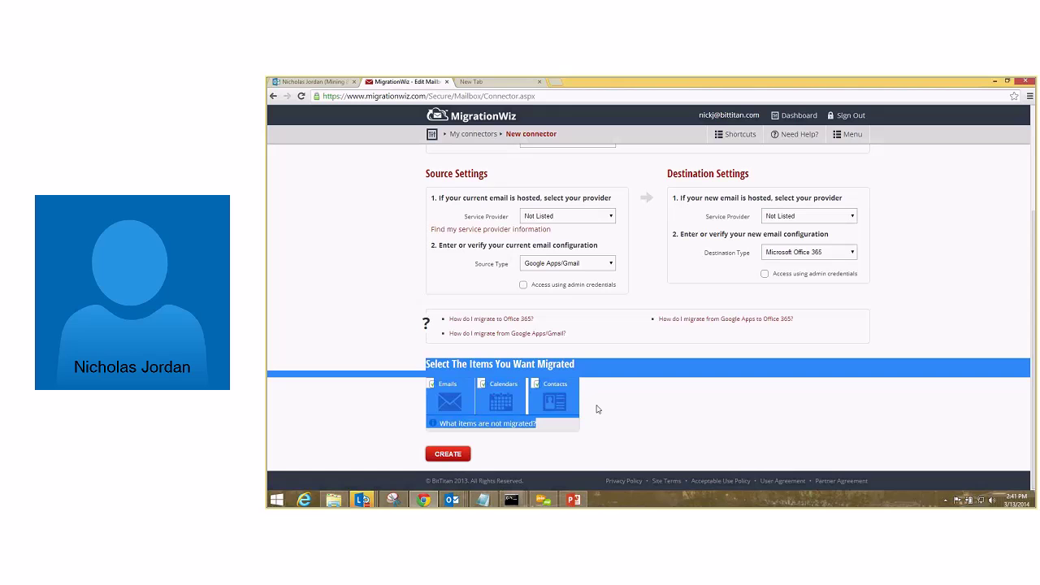
left_click(568, 397)
left_click_drag(579, 345, 445, 316)
left_click(612, 336)
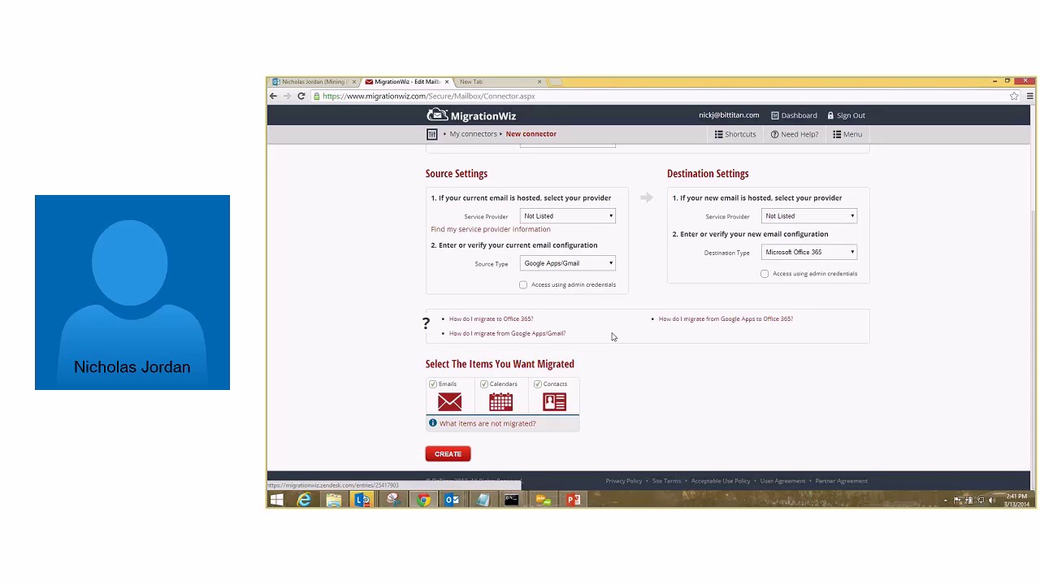
left_click(452, 455)
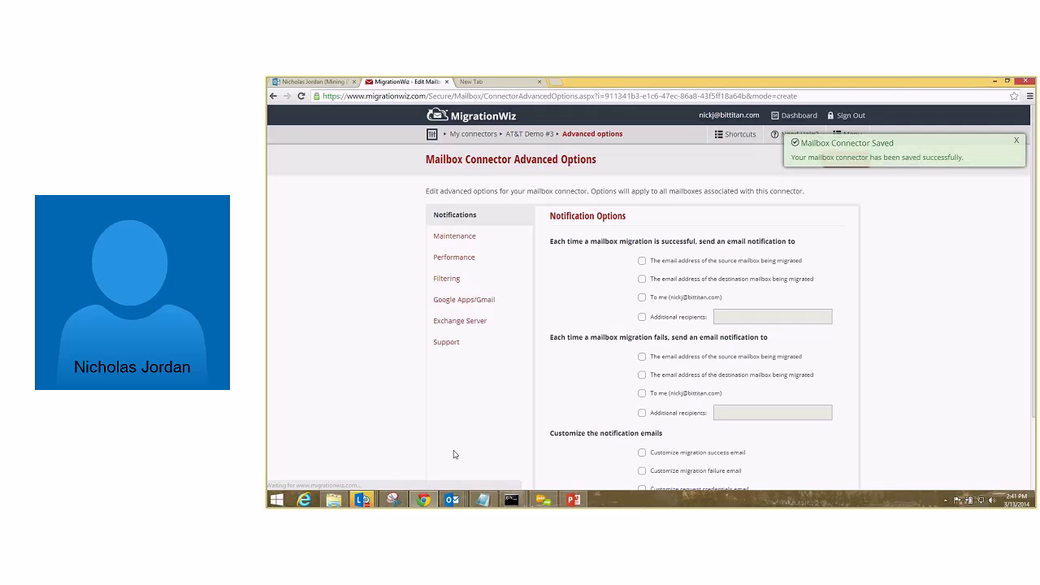
Review the Performance, Filtering and Support options, keep the defaults, and continue to New Mailbox.
left_click(467, 258)
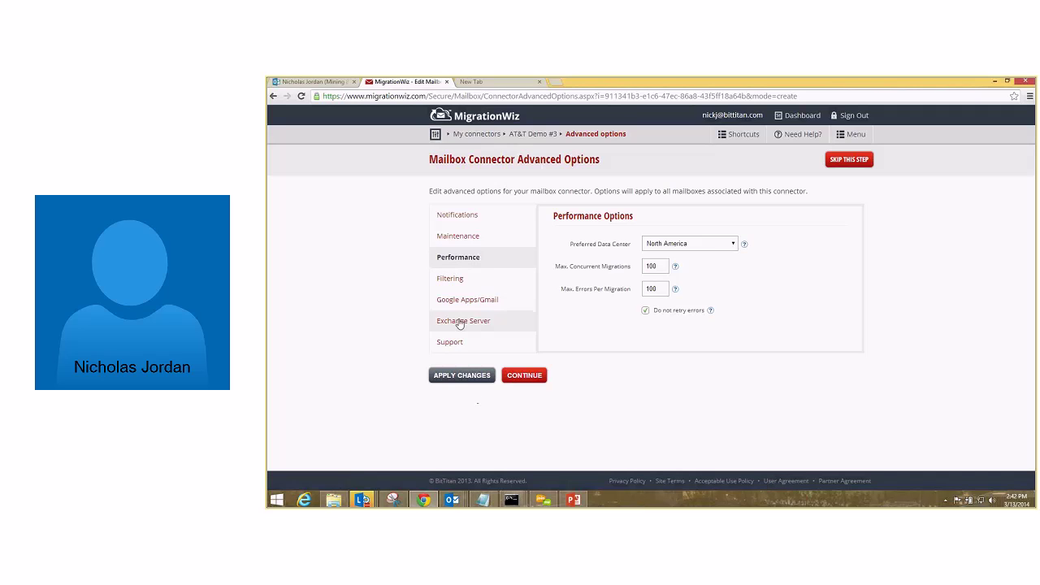
left_click(441, 280)
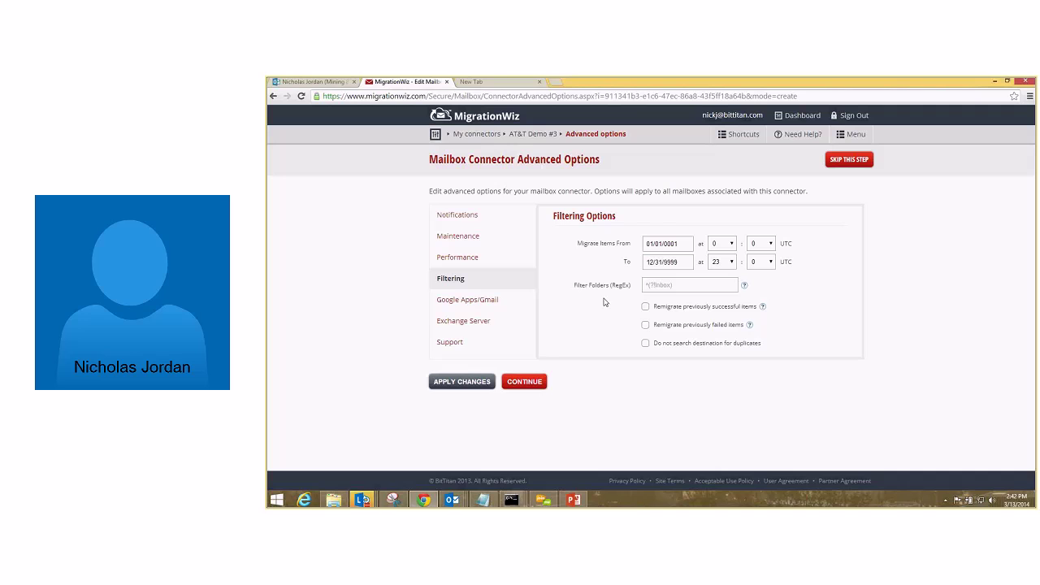
left_click(498, 347)
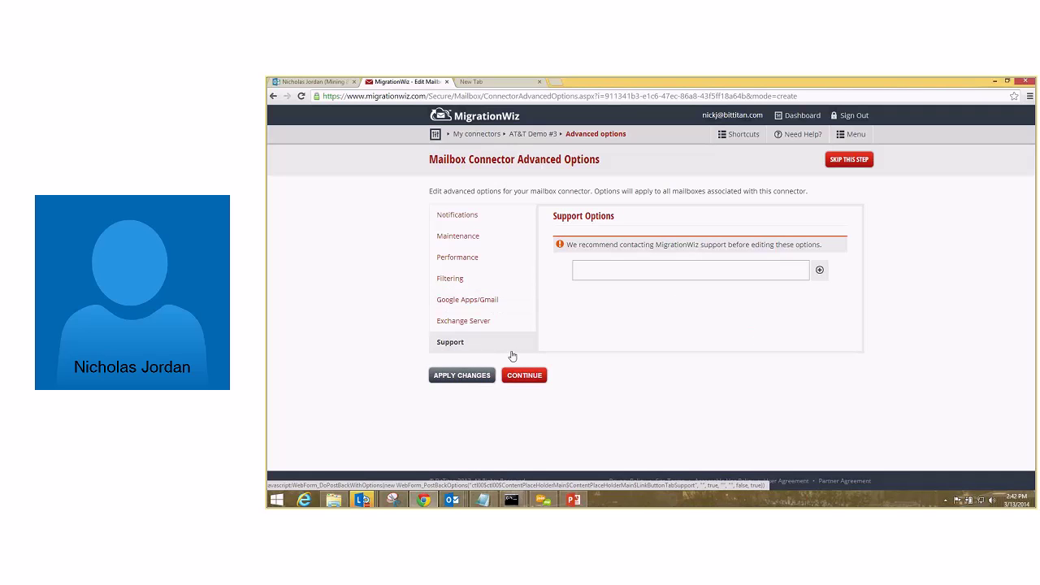
left_click(524, 375)
left_click(451, 222)
Fill in the source Gmail address and the destination Office 365 address from the suggestions.
left_click(525, 273)
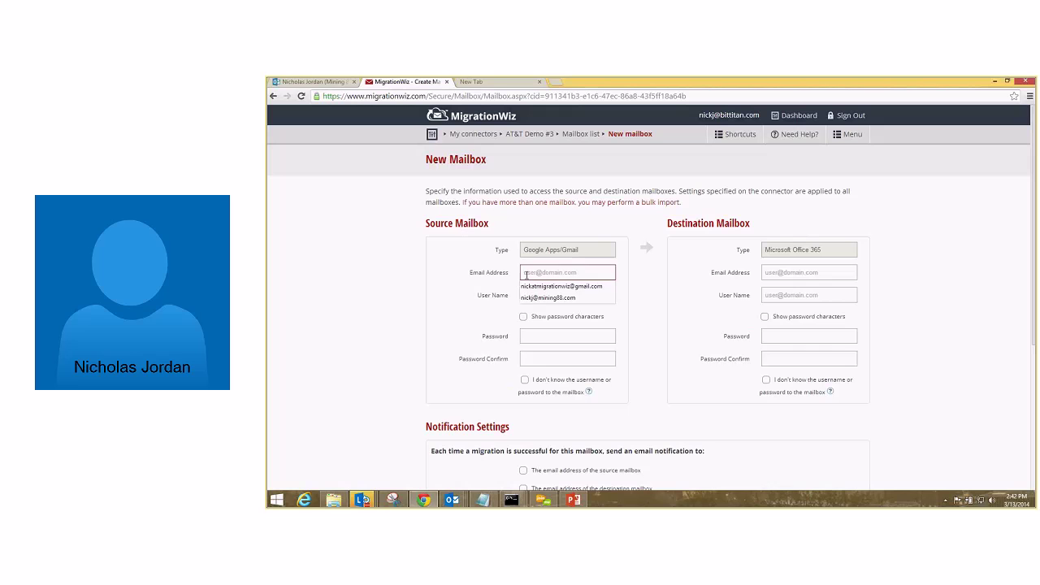
left_click(552, 286)
double_click(573, 275)
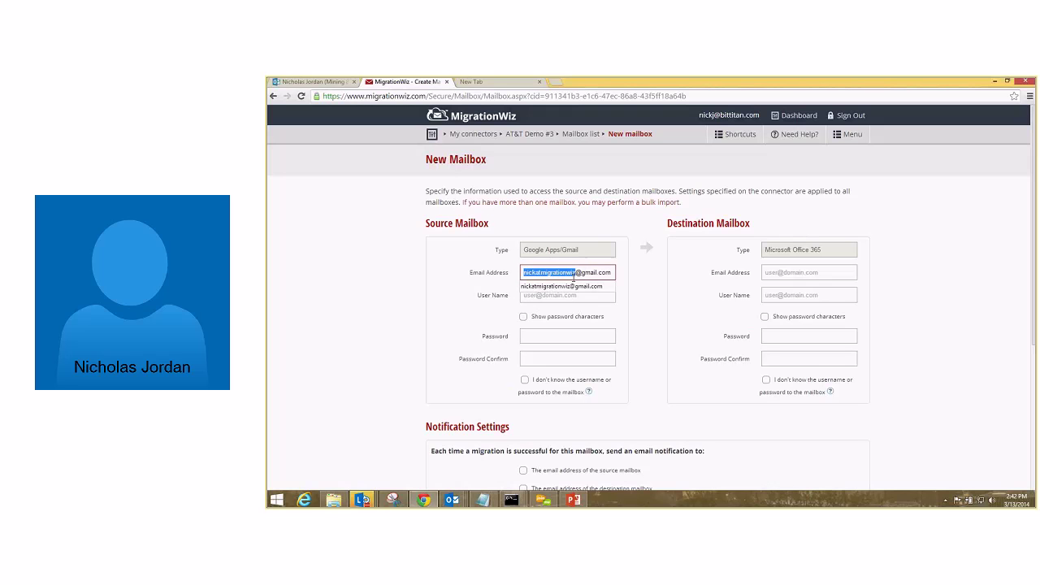
key("Tab")
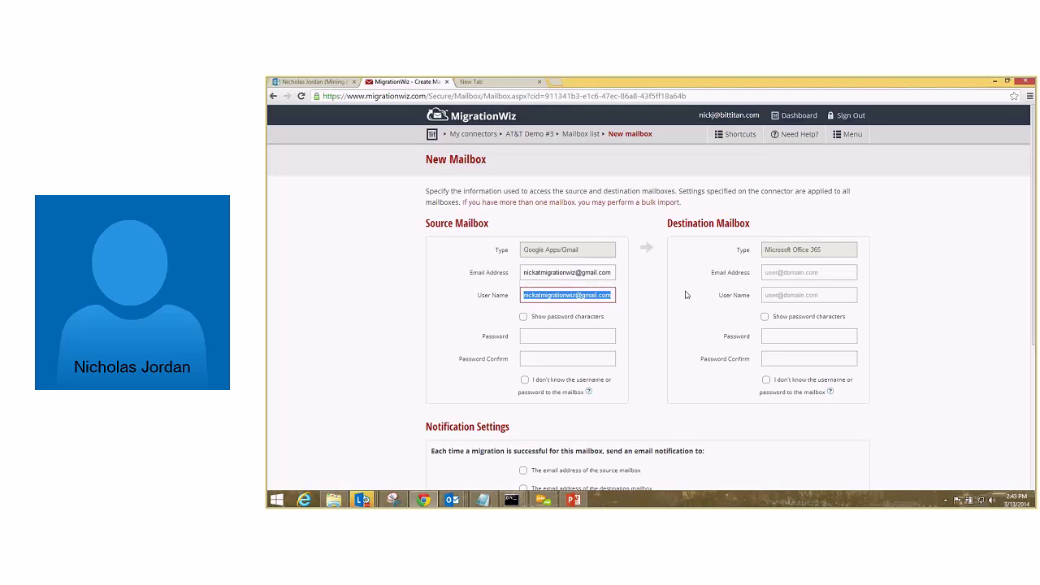
left_click(816, 273)
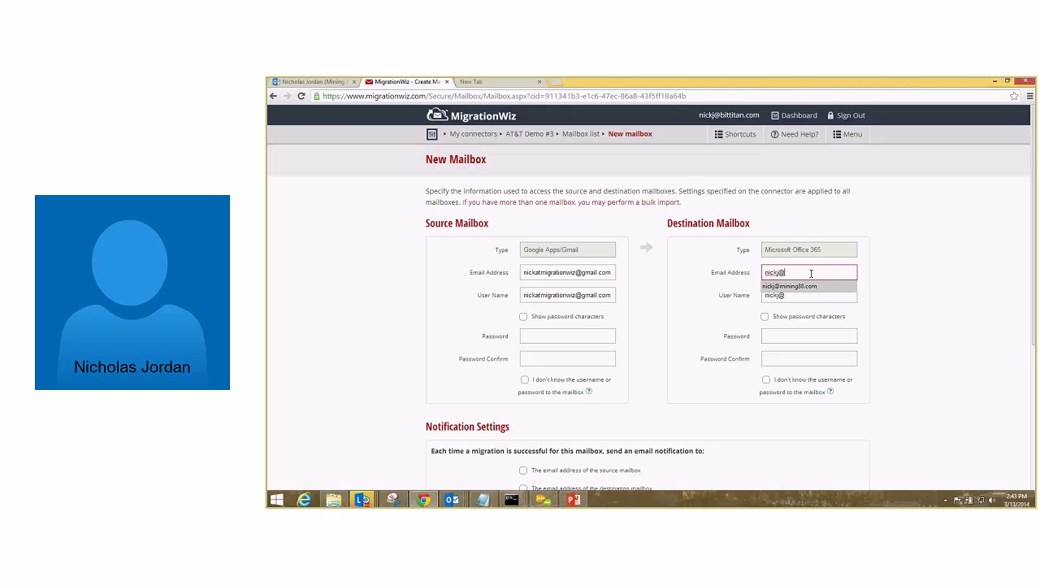
key("Down")
key("Return")
Enter and confirm the source and destination mailbox passwords.
left_click(589, 340)
type("•••••••••••")
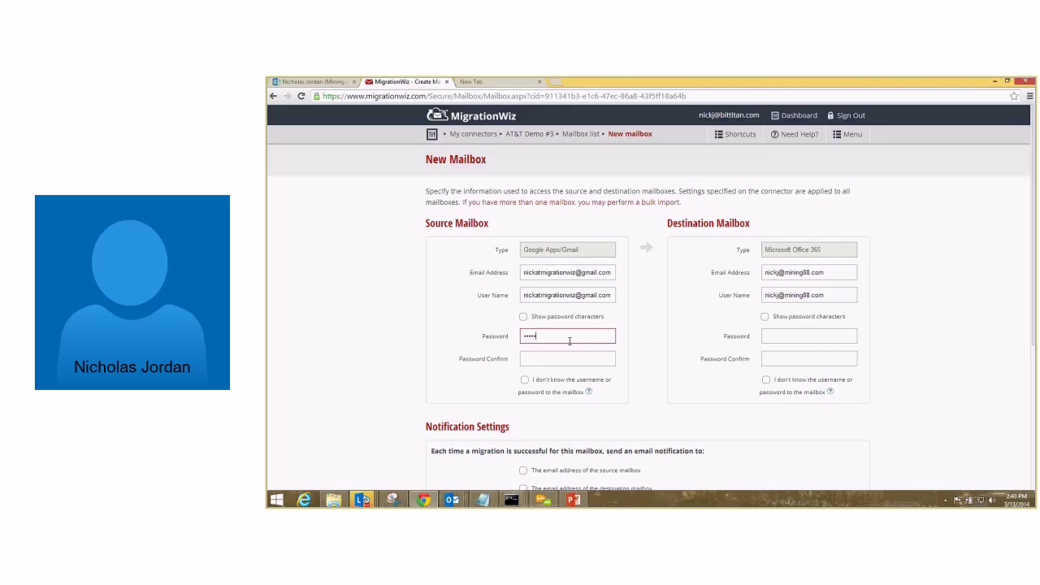
key("Tab")
type("•••••••••••")
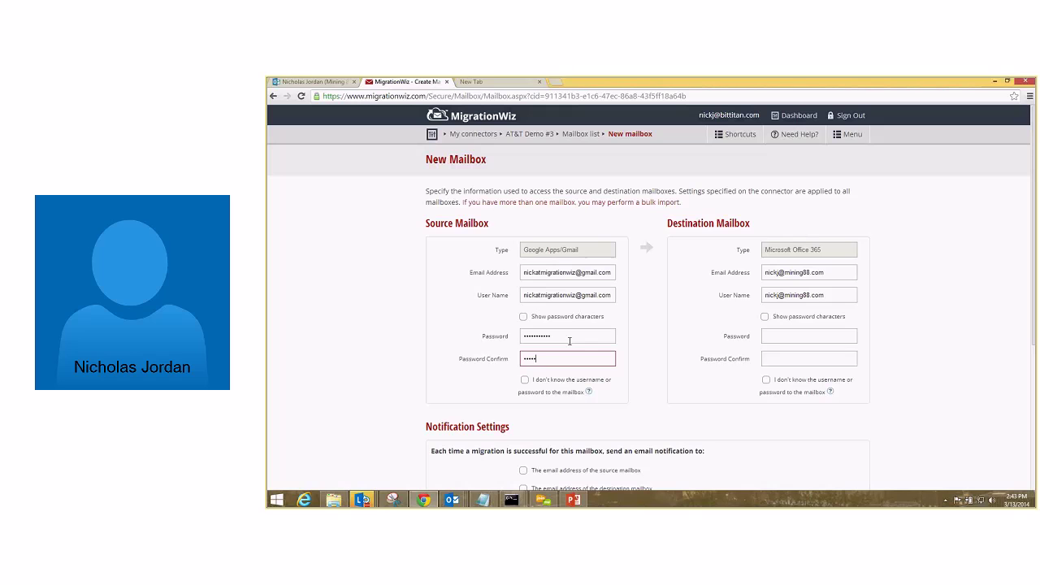
left_click(781, 331)
type("•••••••••••")
key("Tab")
type("•••••••••••")
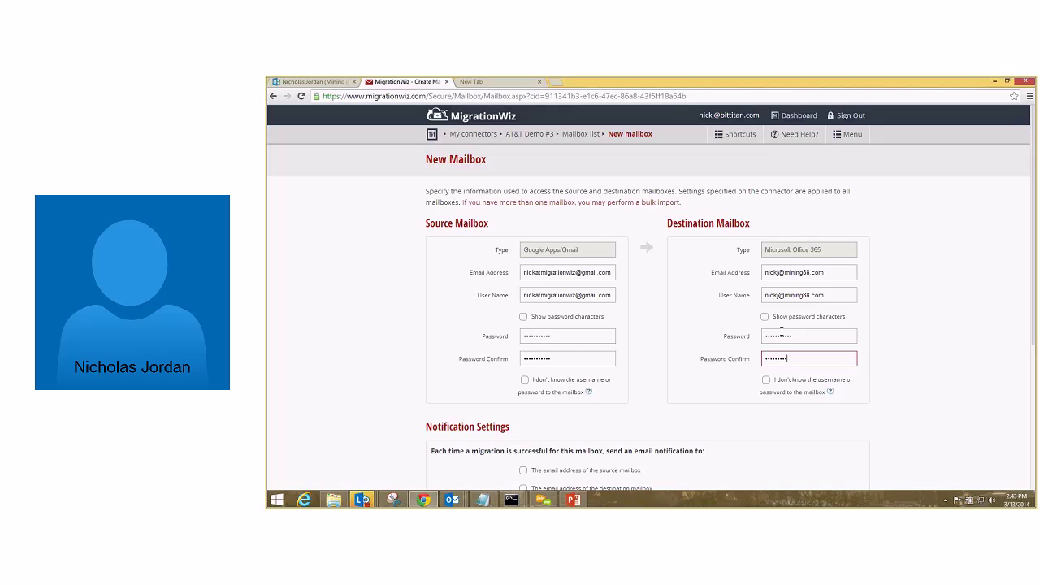
Open the bulk Import Mailboxes page in a new tab and expand its File Upload instructions.
right_click(559, 208)
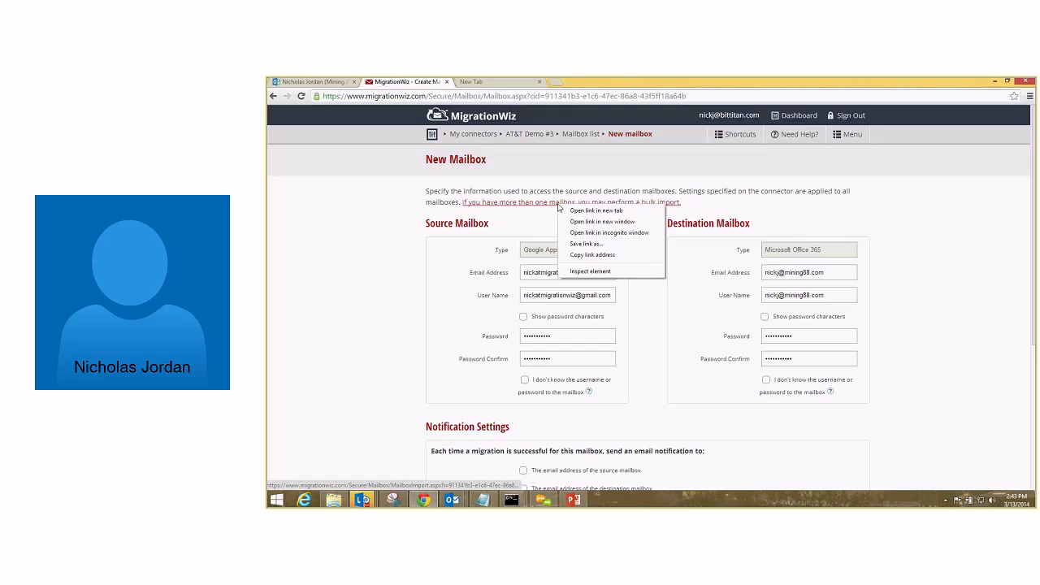
left_click(596, 211)
left_click(619, 290)
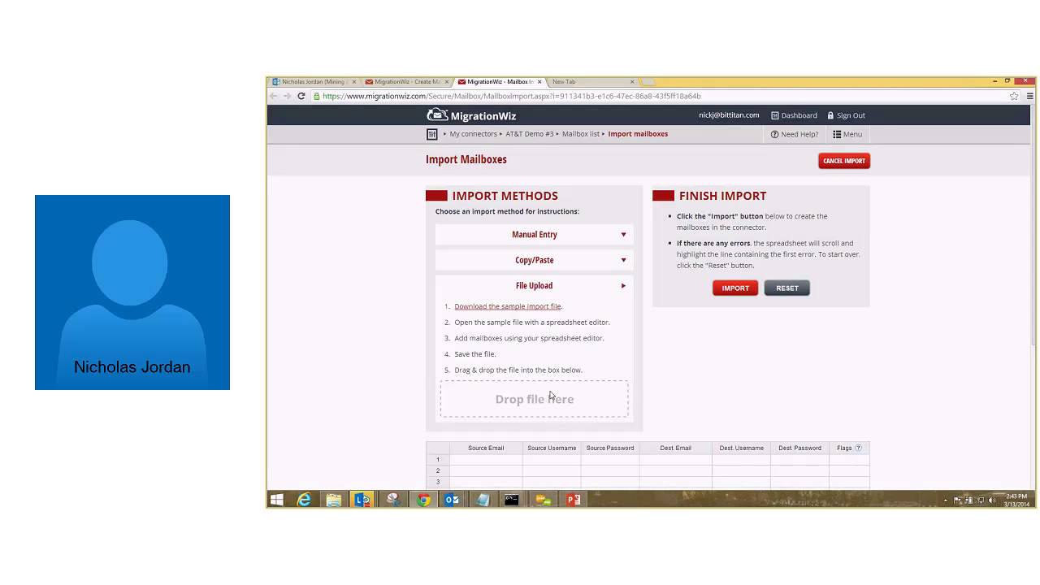
scroll(383, 397, "down", 1)
Return to the New Mailbox form, scroll past Notification Settings, and save the mailbox.
left_click(407, 82)
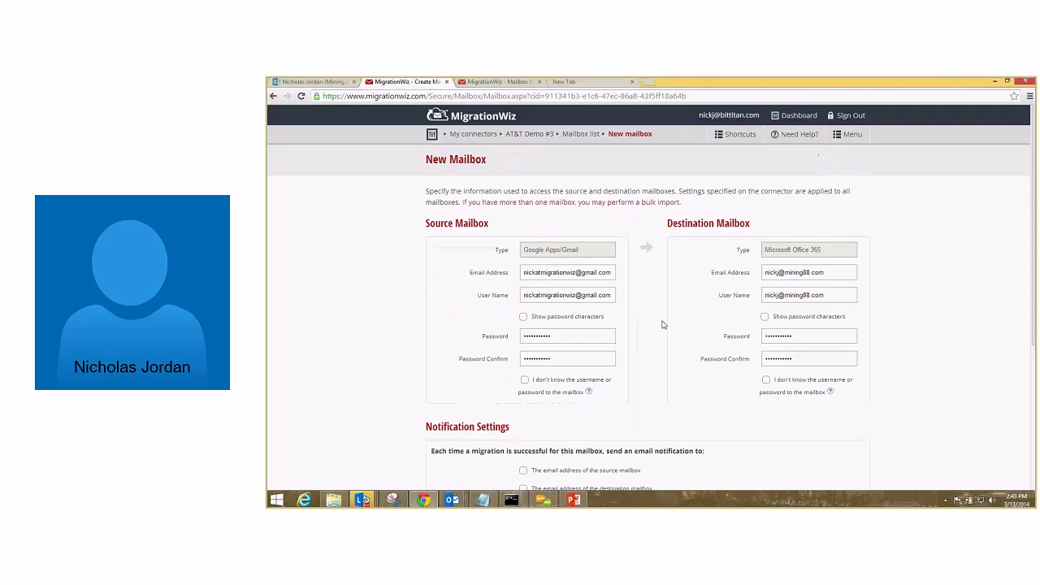
scroll(662, 325, "down", 2)
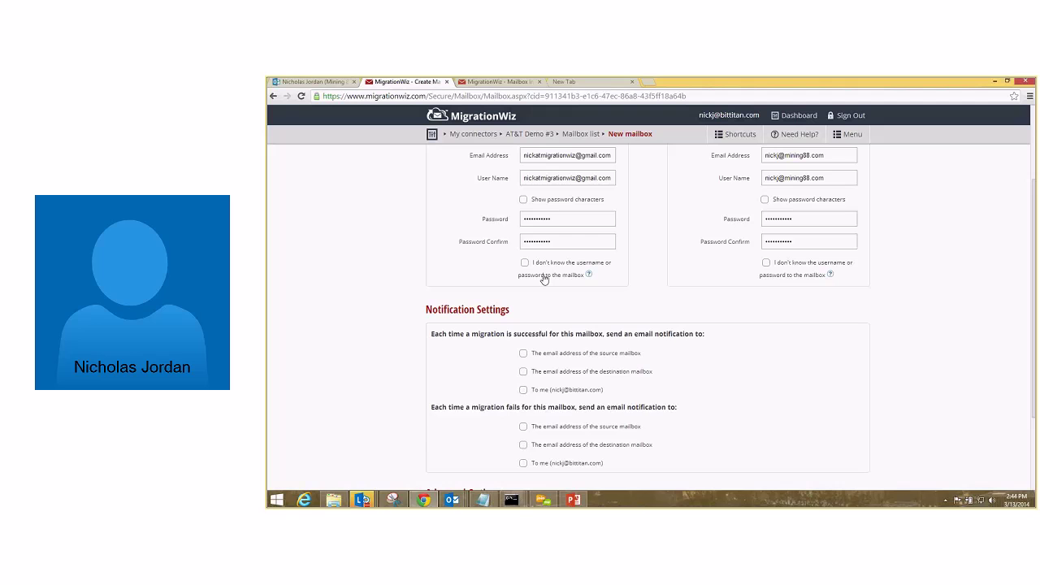
scroll(543, 279, "down", 3)
key("Return")
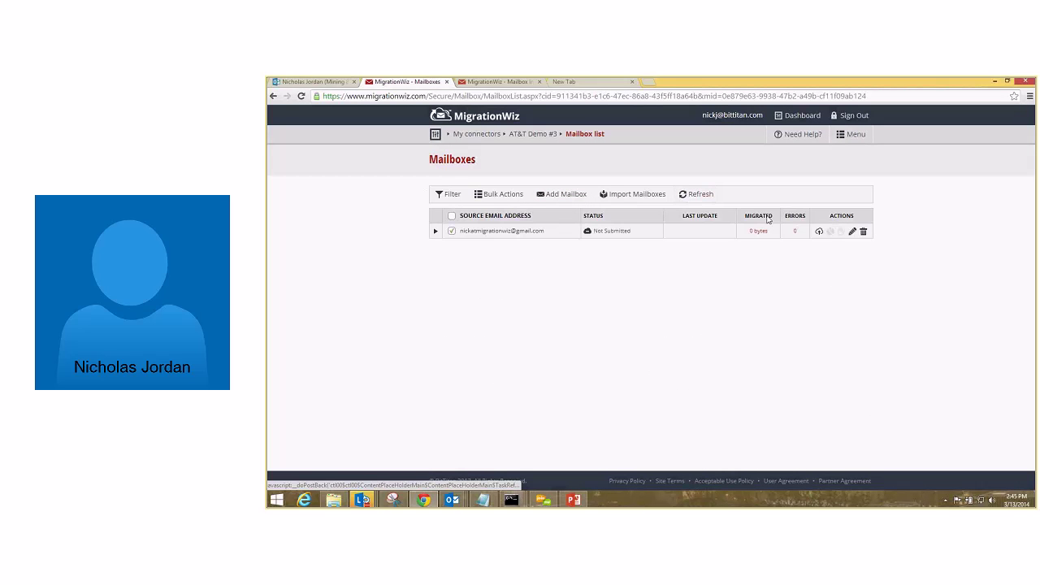
Submit the Gmail mailbox for an immediate Premium Migration, leaving it undelayed.
left_click(819, 232)
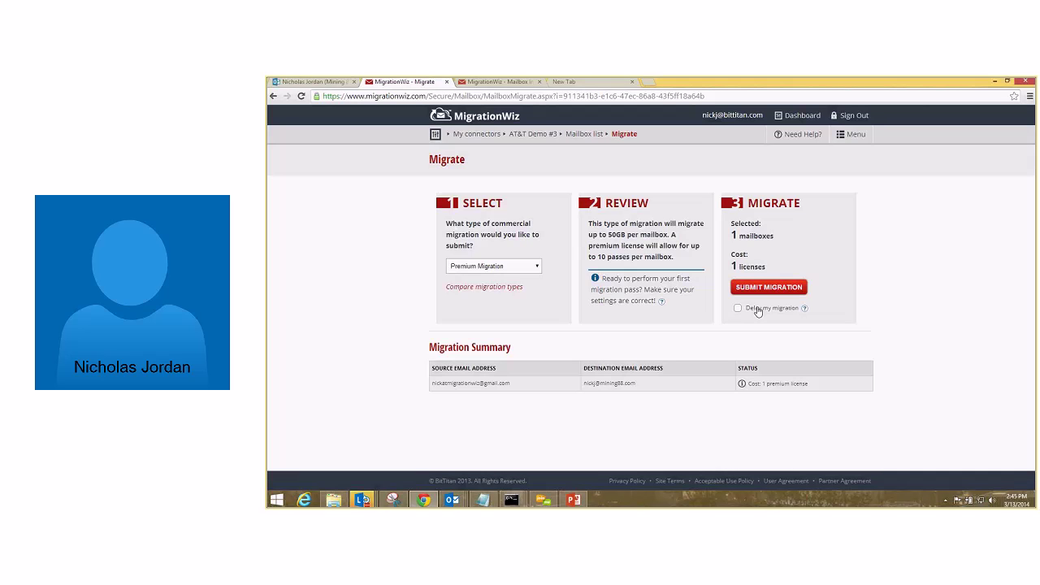
left_click(757, 309)
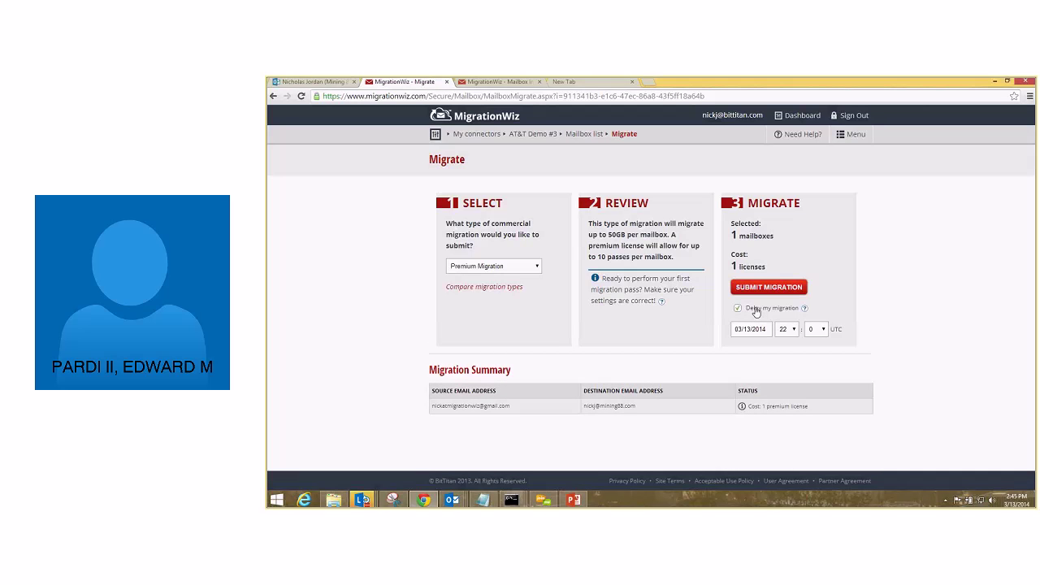
left_click(756, 312)
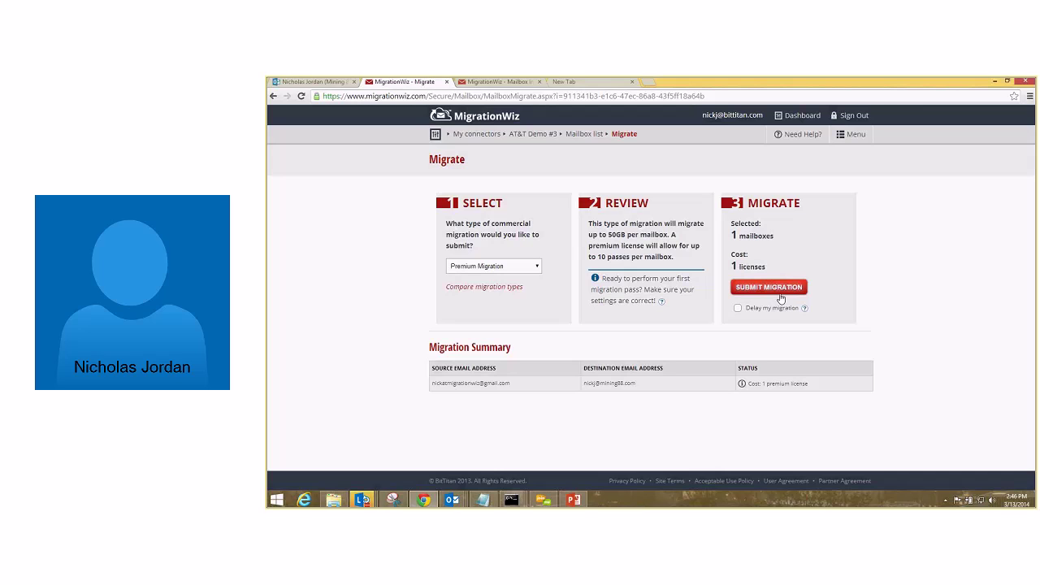
left_click(769, 288)
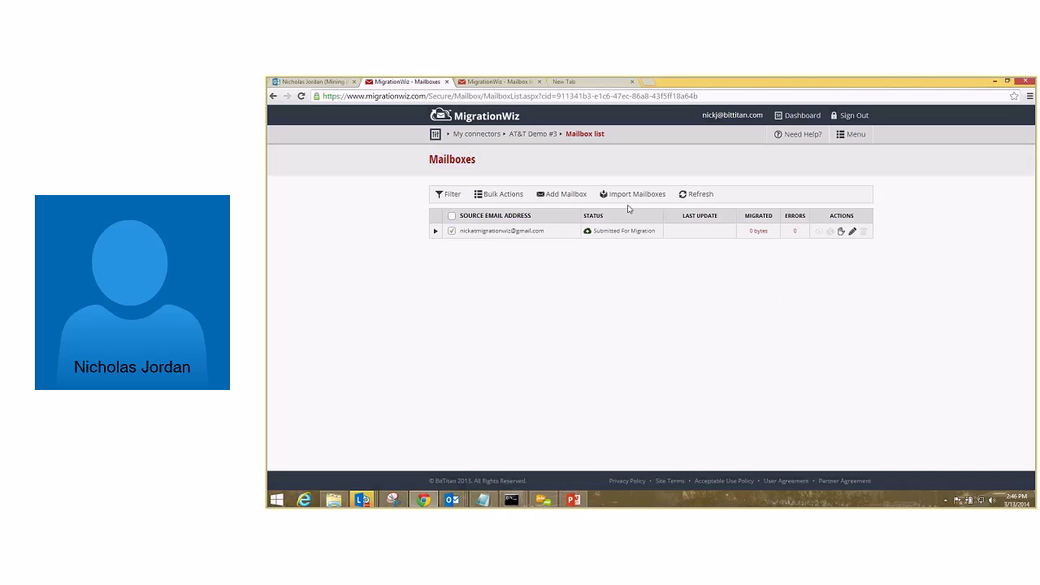
Refresh to see the failure, inspect the destination 401 Unauthorized error, and open its help article.
left_click(301, 95)
left_click(624, 231)
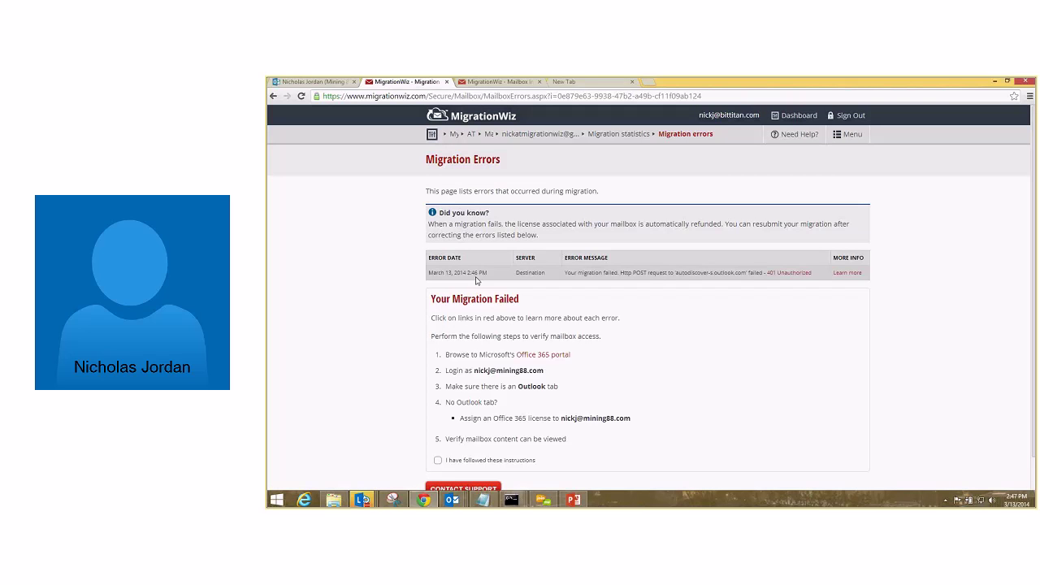
left_click_drag(545, 276, 514, 280)
left_click_drag(811, 275, 582, 273)
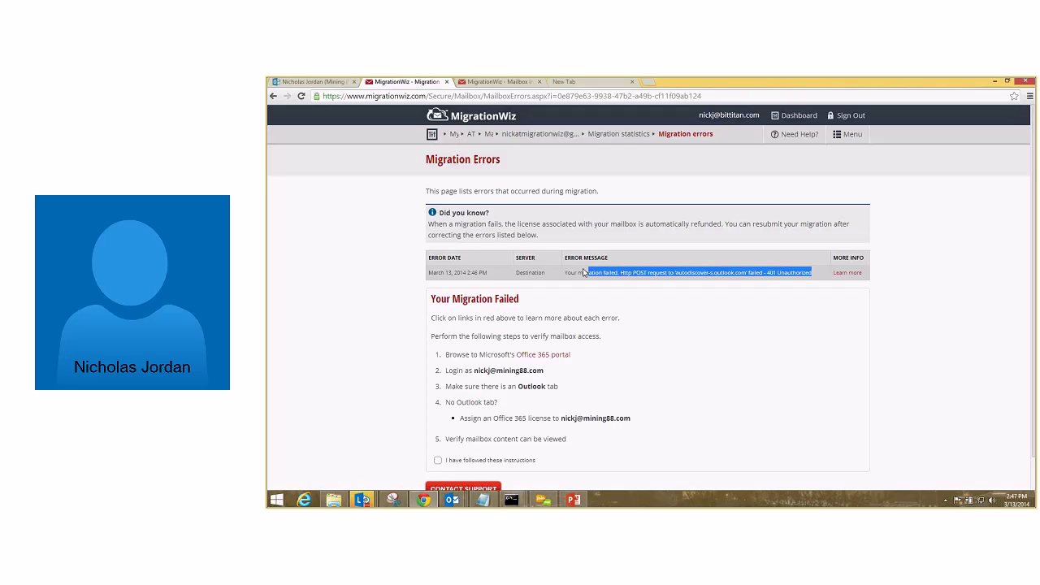
left_click(796, 273)
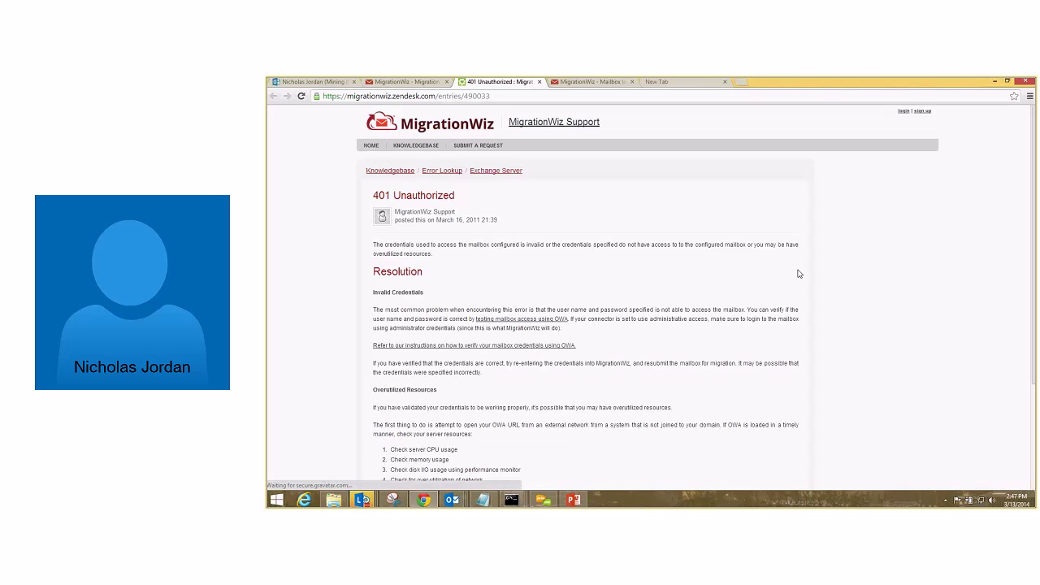
Read the Invalid Credentials explanation in the 401 Unauthorized article, then return to Migration Errors.
left_click_drag(798, 274, 704, 339)
left_click(704, 340)
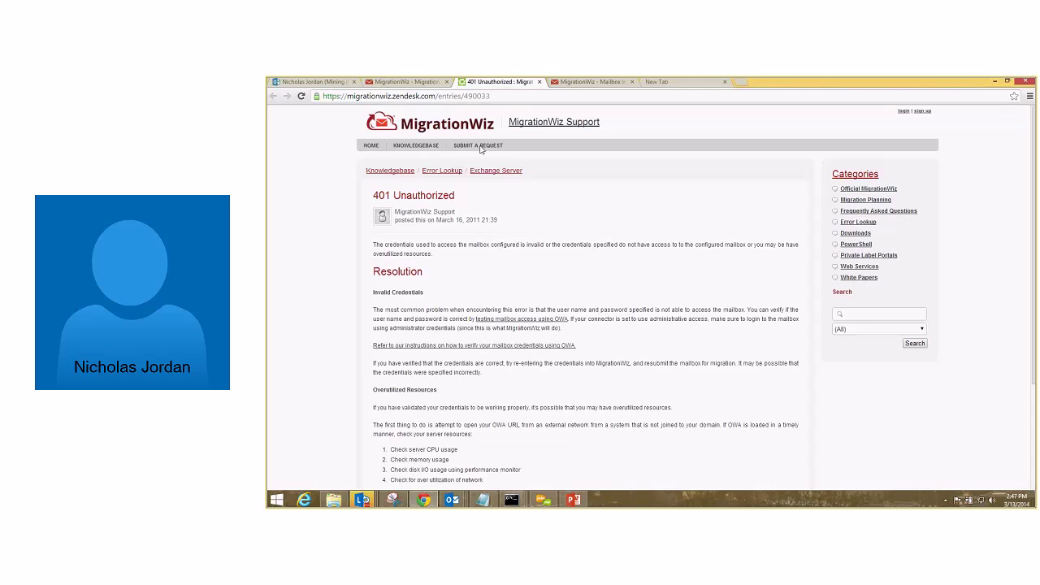
left_click(437, 83)
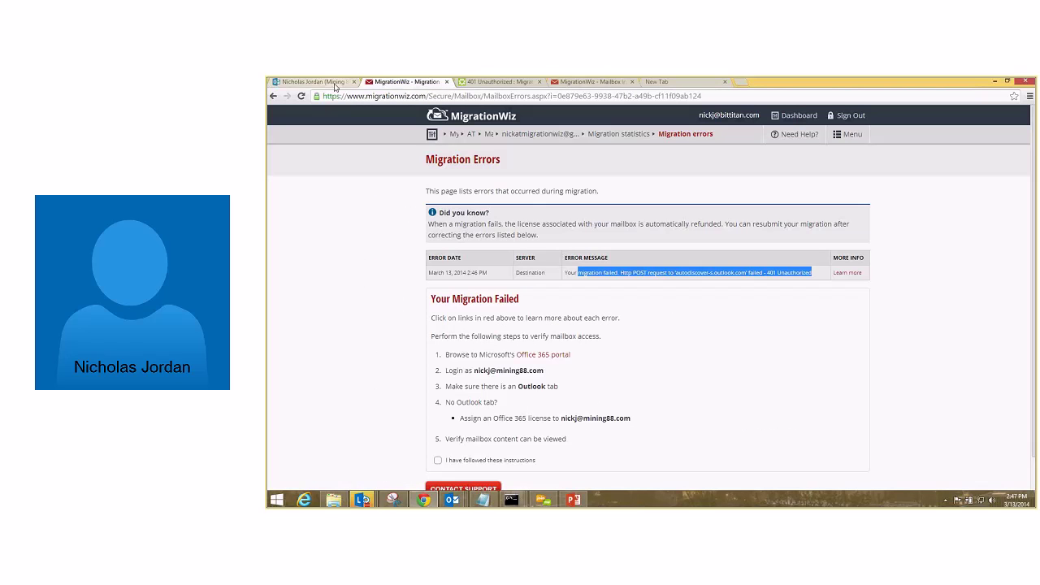
Go back to the mailbox list and open the failed Gmail mailbox's Edit Mailbox settings.
left_click(272, 97)
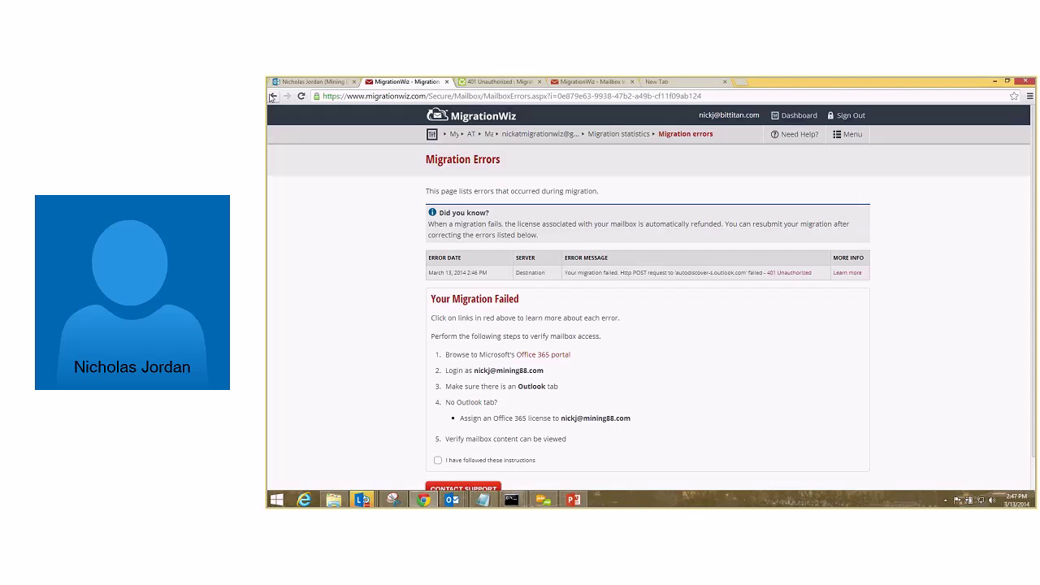
left_click(272, 97)
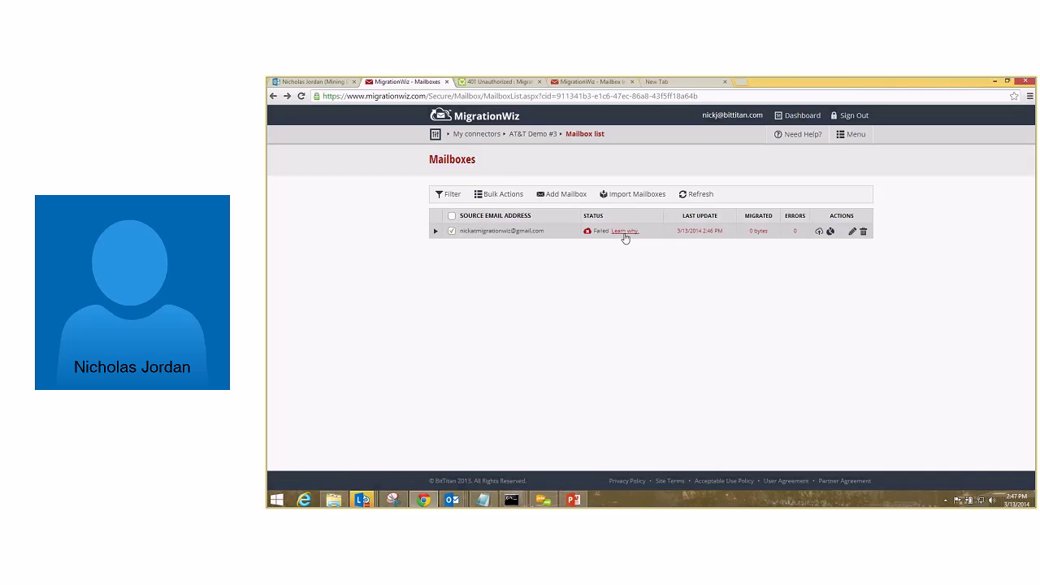
left_click(503, 197)
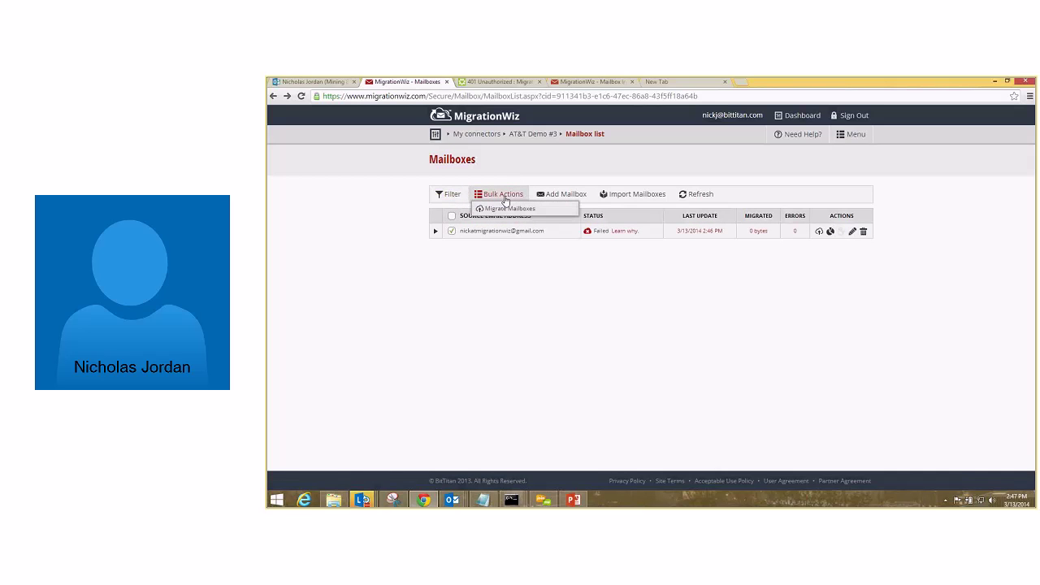
left_click(503, 196)
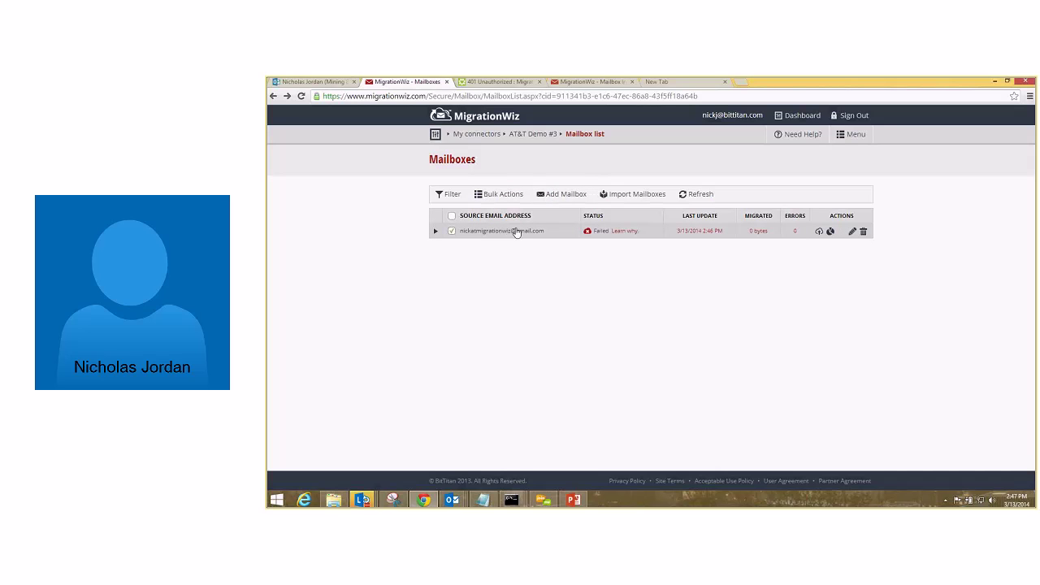
left_click(852, 233)
Retype the Office 365 destination password and its confirmation, then save the mailbox.
double_click(815, 339)
type("••••••••••")
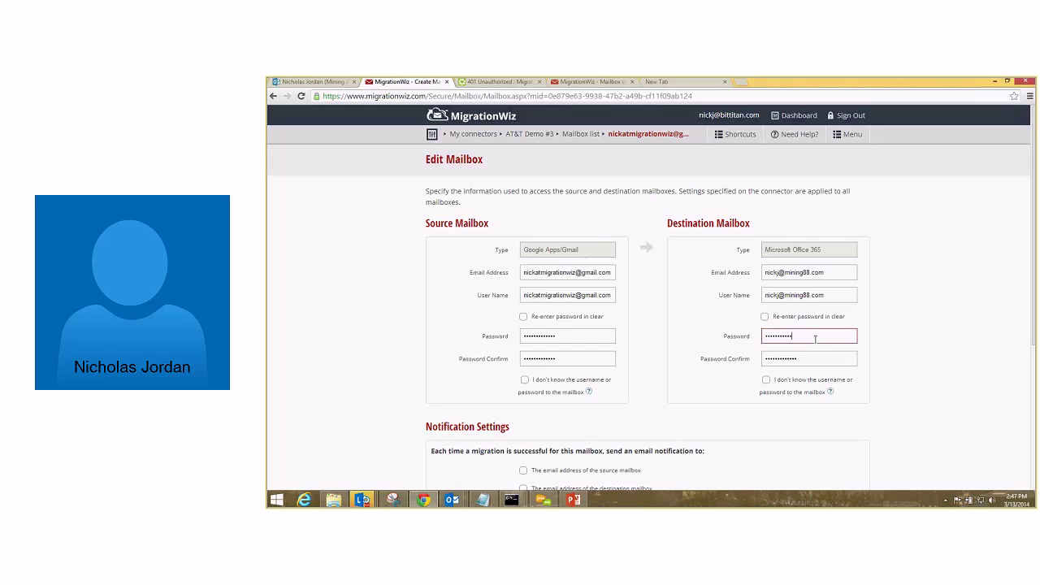
key("ctrl+a")
key("BackSpace")
type("•••••••••••")
key("Tab")
type("•••••••••••")
scroll(812, 342, "down", 5)
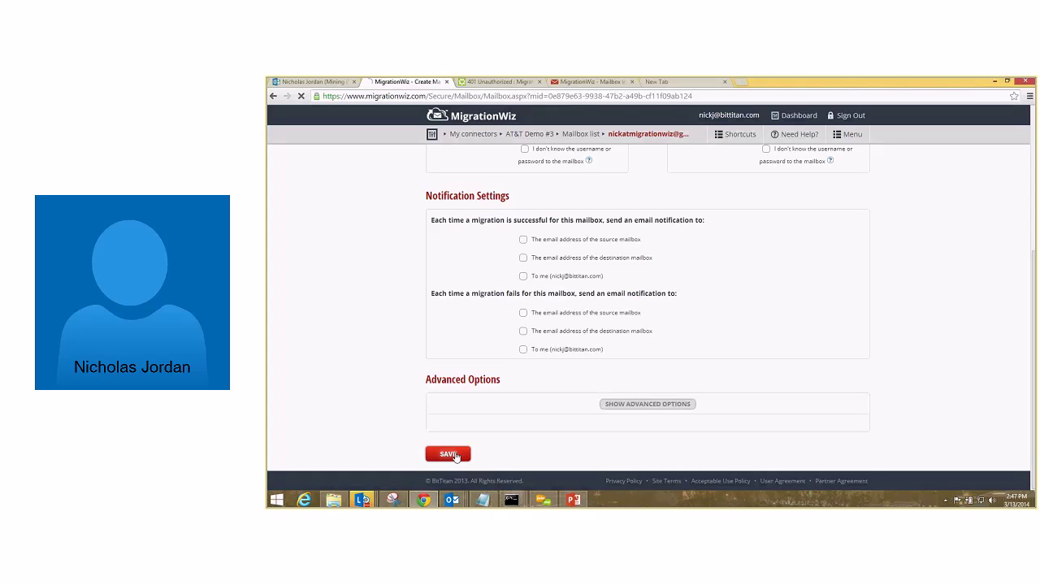
left_click(454, 454)
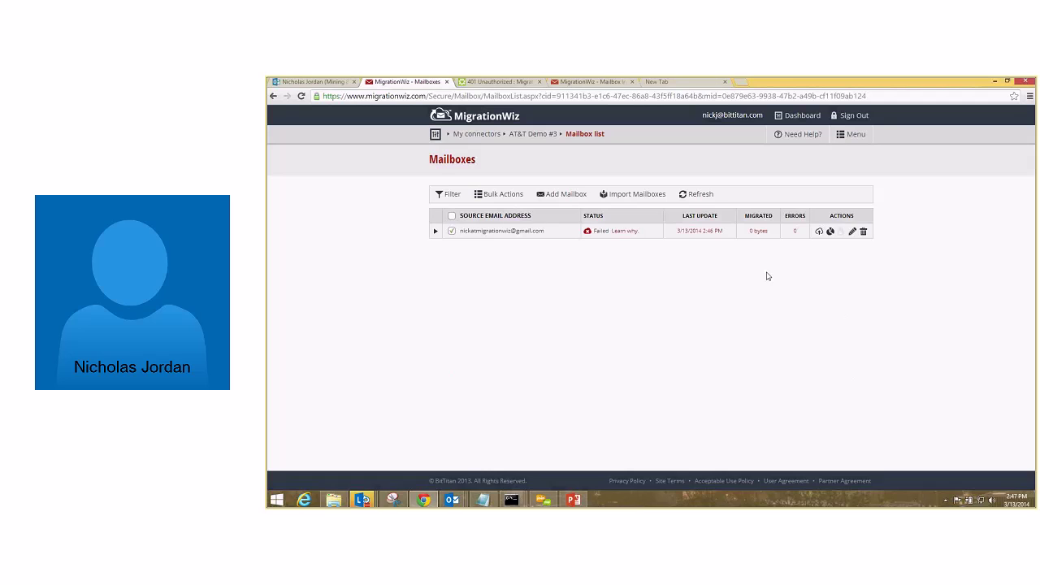
Submit the mailbox migration again and switch to the Outlook Web App inbox.
left_click(819, 232)
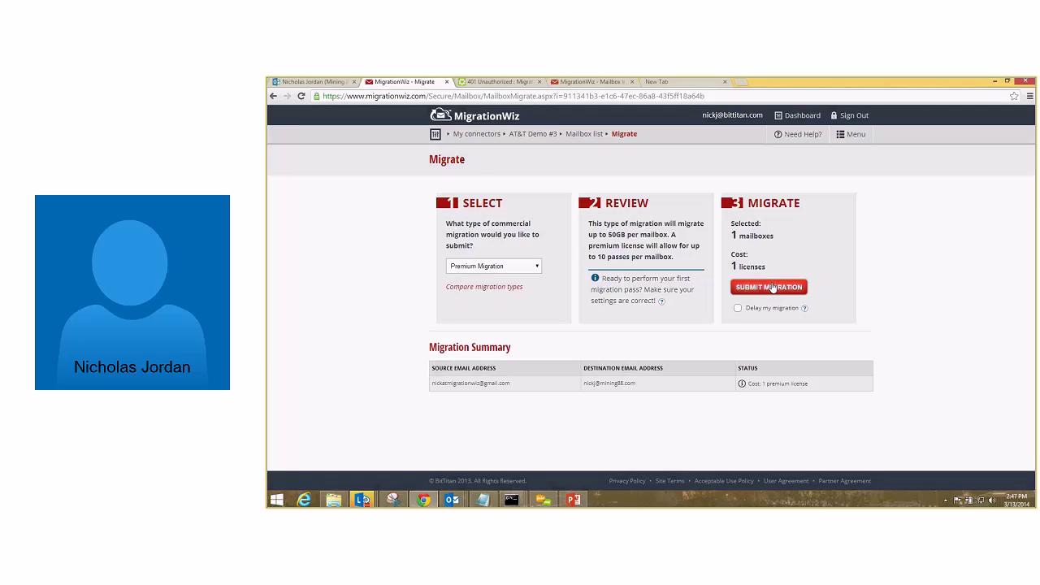
left_click(769, 288)
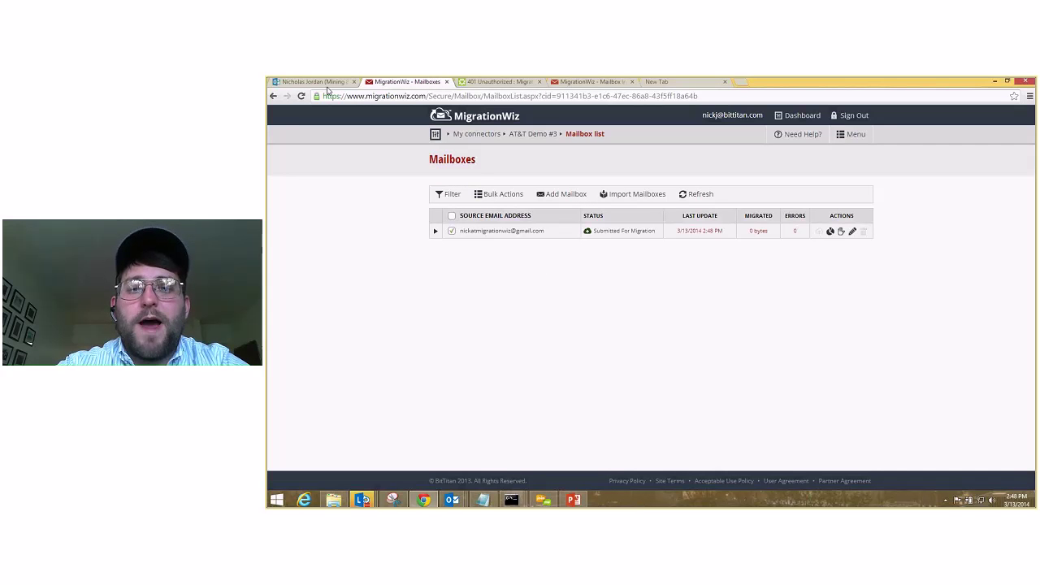
left_click(328, 84)
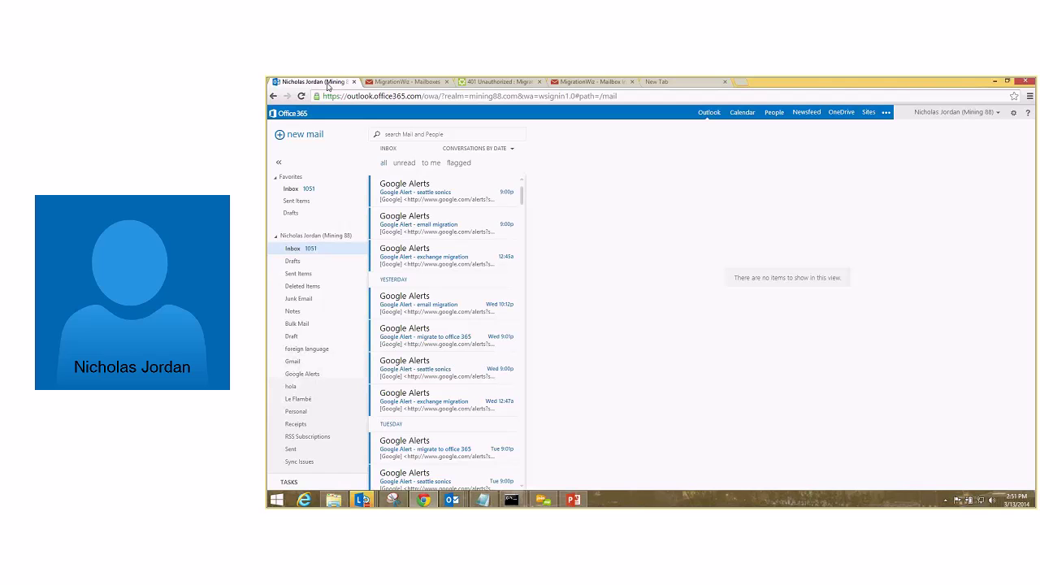
Return to the MigrationWiz mailbox list and open the mailbox's Migration Statistics.
left_click(386, 83)
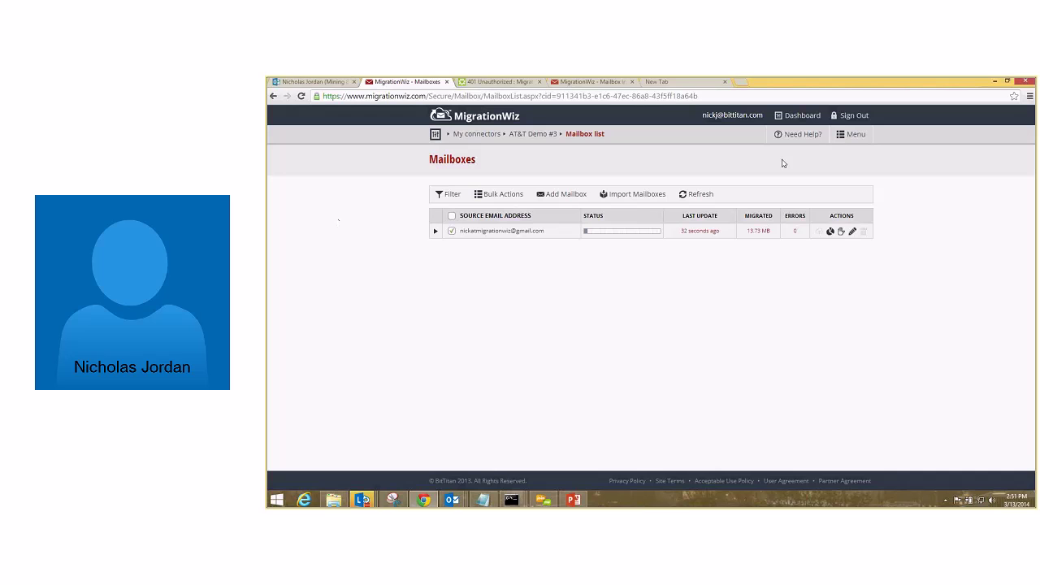
left_click(831, 233)
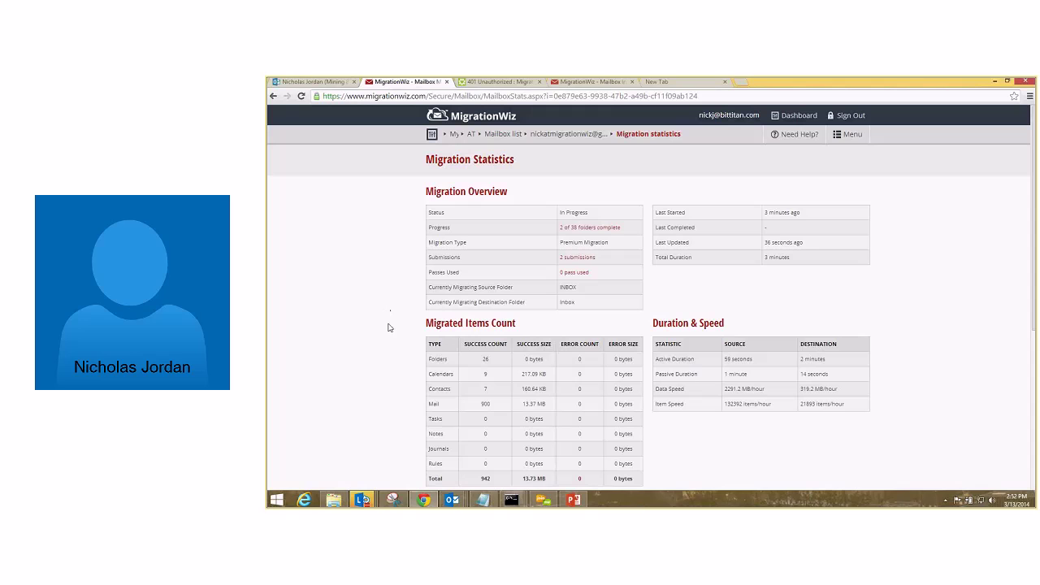
scroll(388, 313, "down", 1)
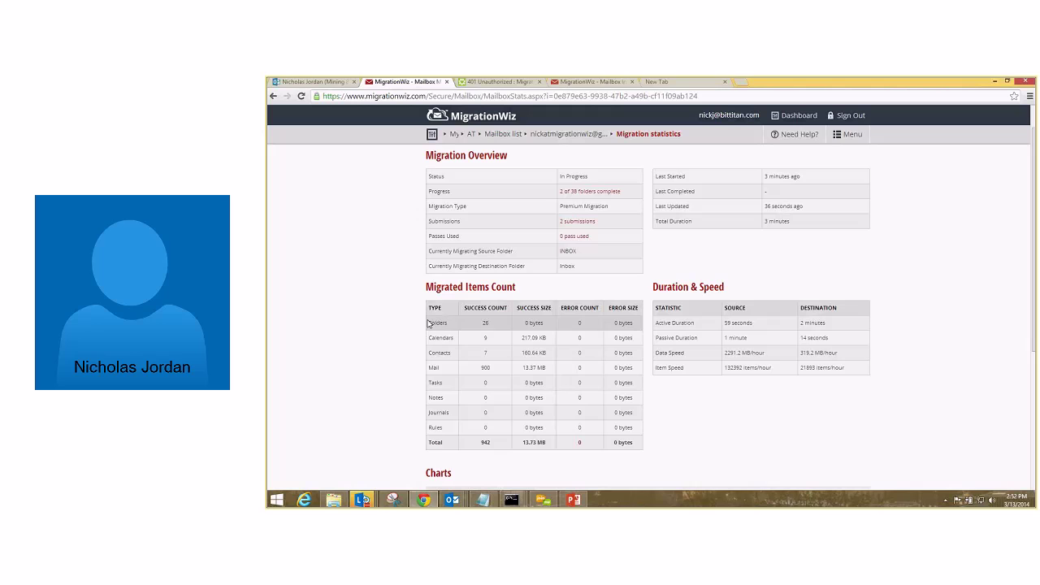
left_click_drag(490, 325, 476, 327)
left_click_drag(585, 322, 579, 327)
left_click(581, 326)
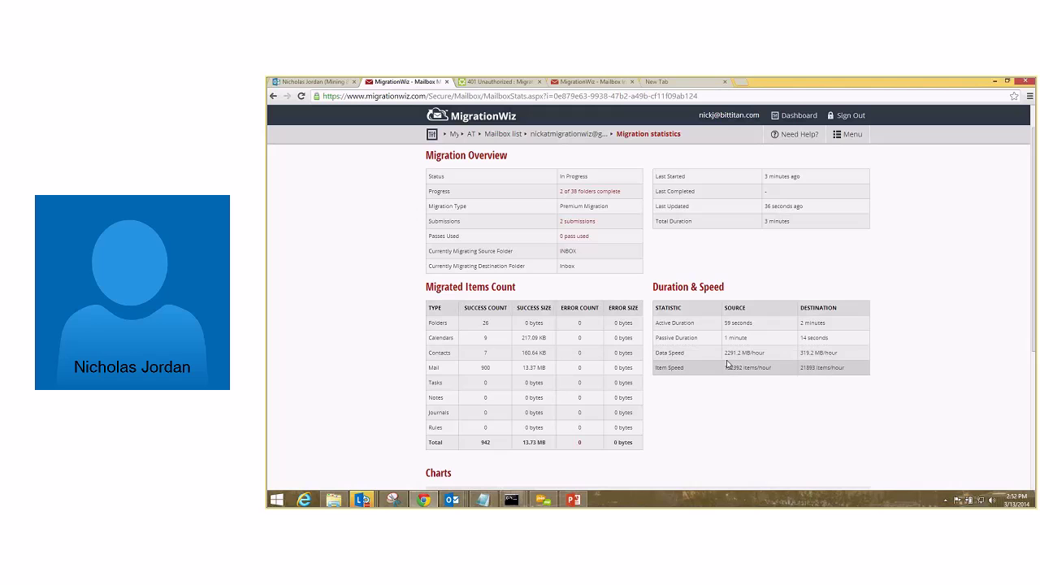
left_click_drag(726, 355, 803, 363)
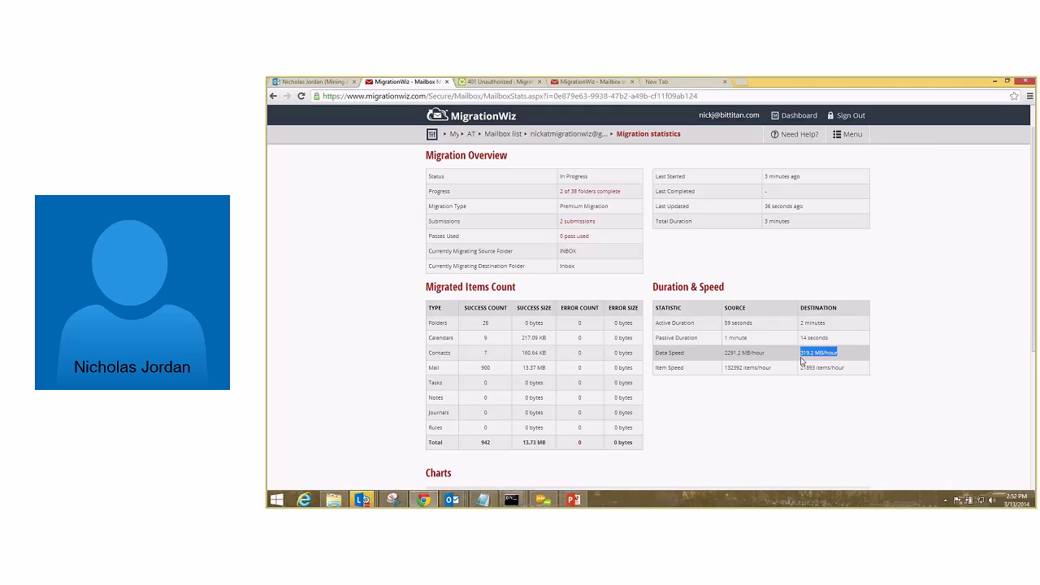
left_click(938, 366)
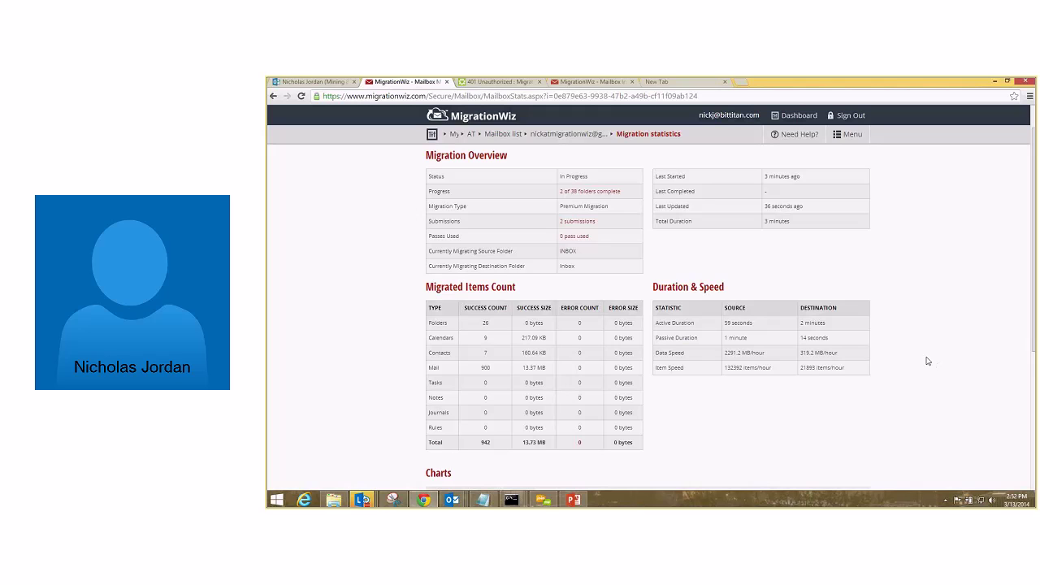
left_click_drag(848, 342, 801, 357)
left_click(919, 357)
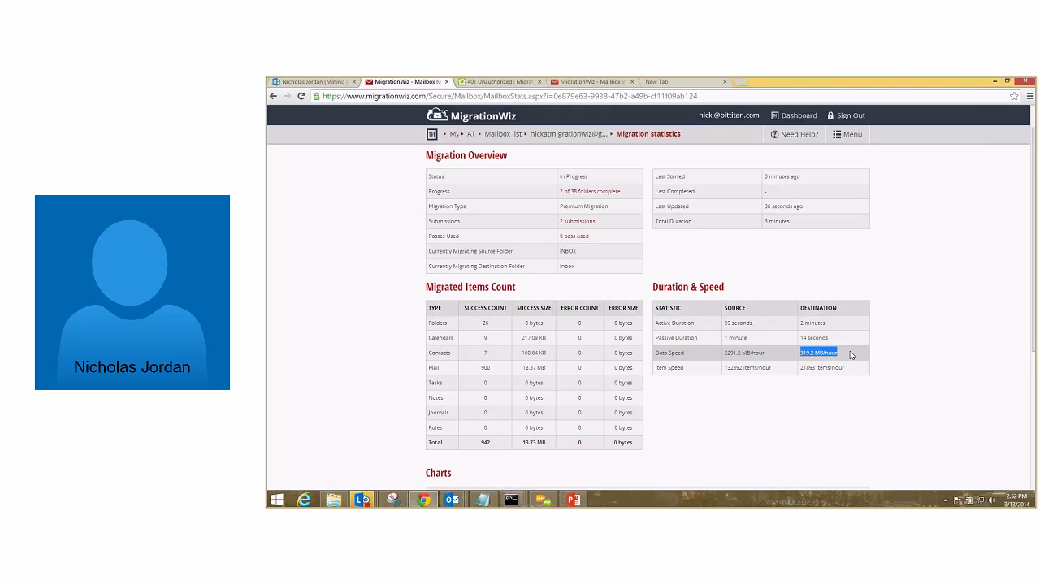
left_click(899, 357)
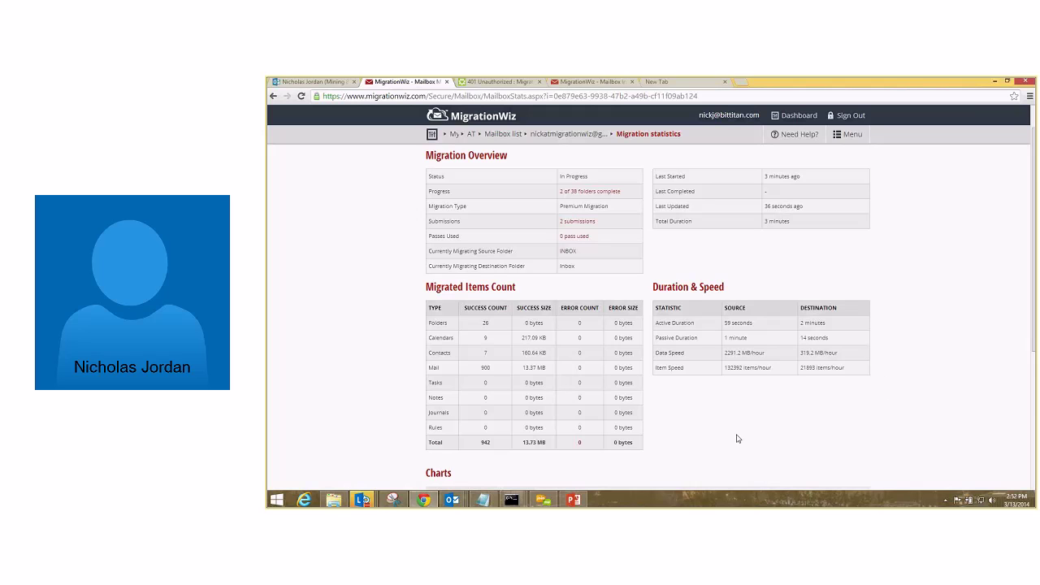
View the Items Migrated, Transfer Speed, Folder Summary and Initialization: Time Spent charts.
scroll(737, 439, "down", 2)
scroll(737, 438, "down", 3)
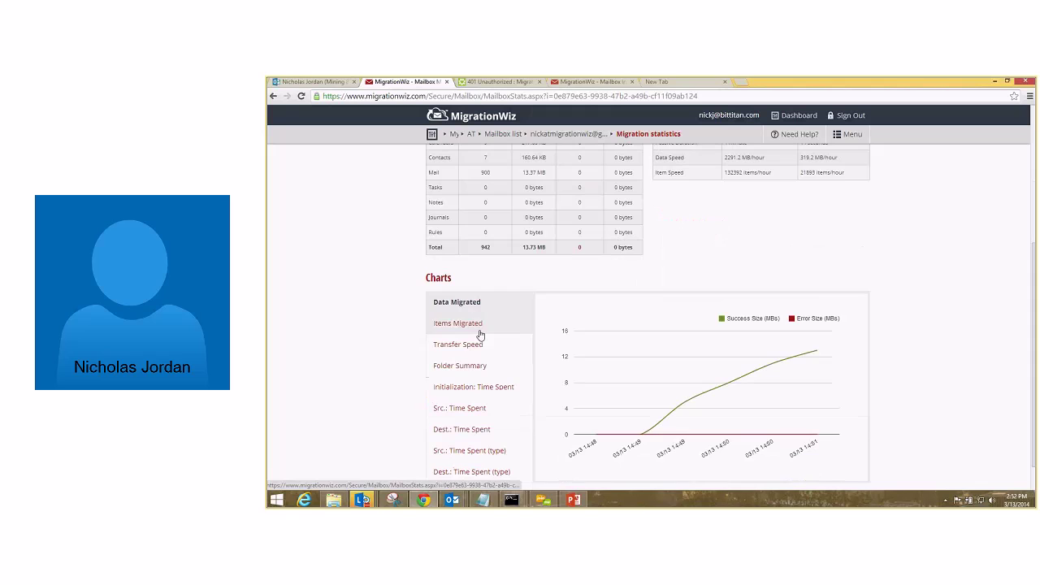
left_click(459, 323)
left_click(471, 345)
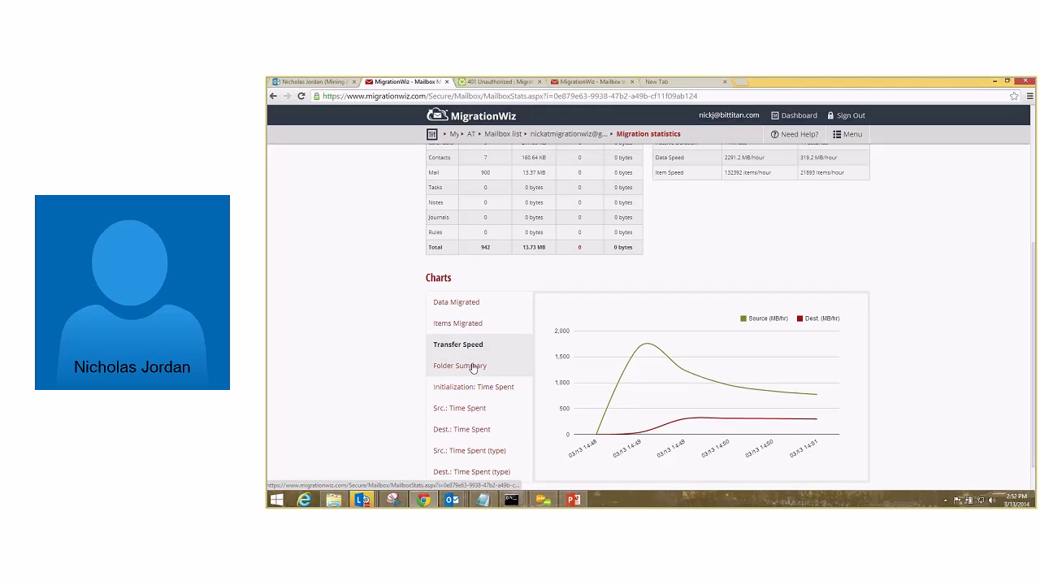
left_click(473, 367)
left_click(474, 389)
View the Src. and Dest. Time Spent charts (plain and by type), then open Documents\MigrationWiz in File Explorer.
left_click(470, 413)
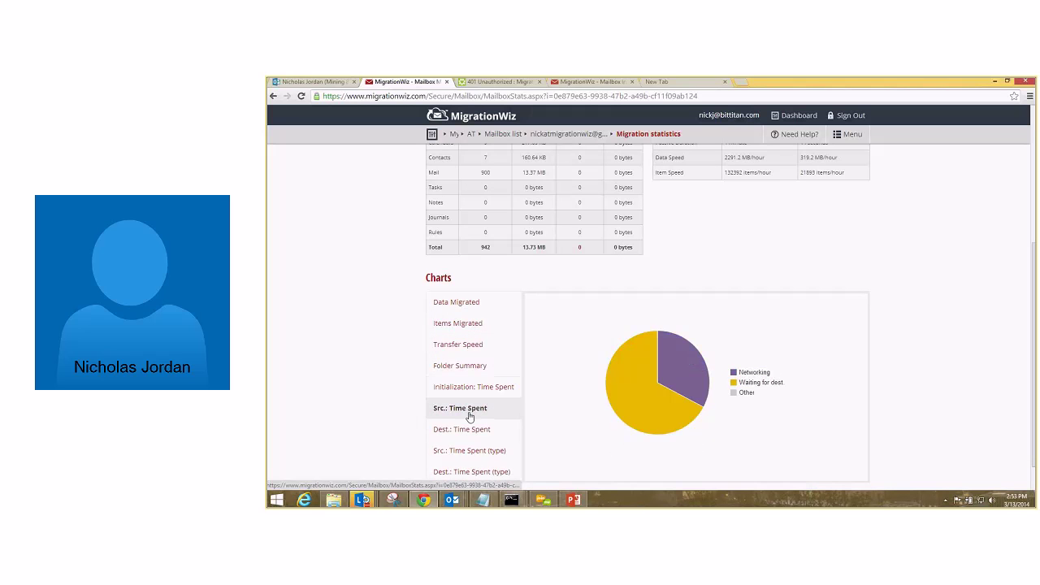
left_click(472, 429)
scroll(473, 429, "down", 1)
left_click(476, 419)
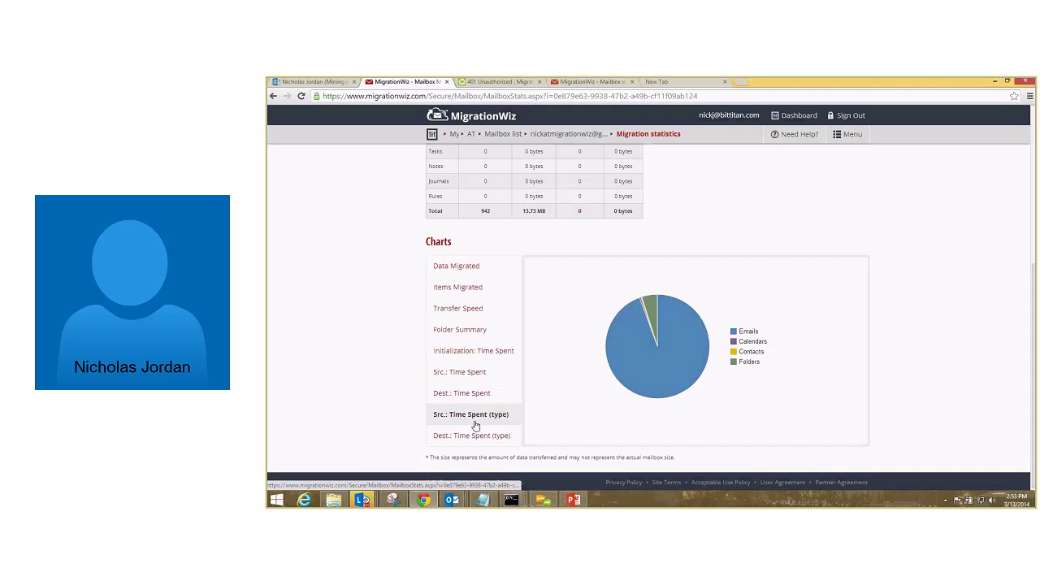
left_click(467, 435)
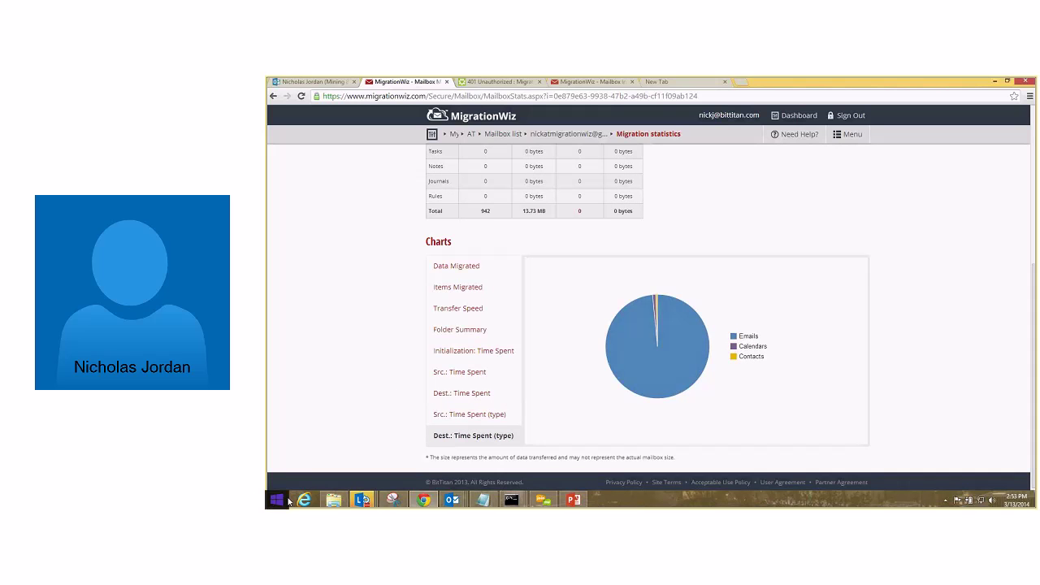
left_click(333, 499)
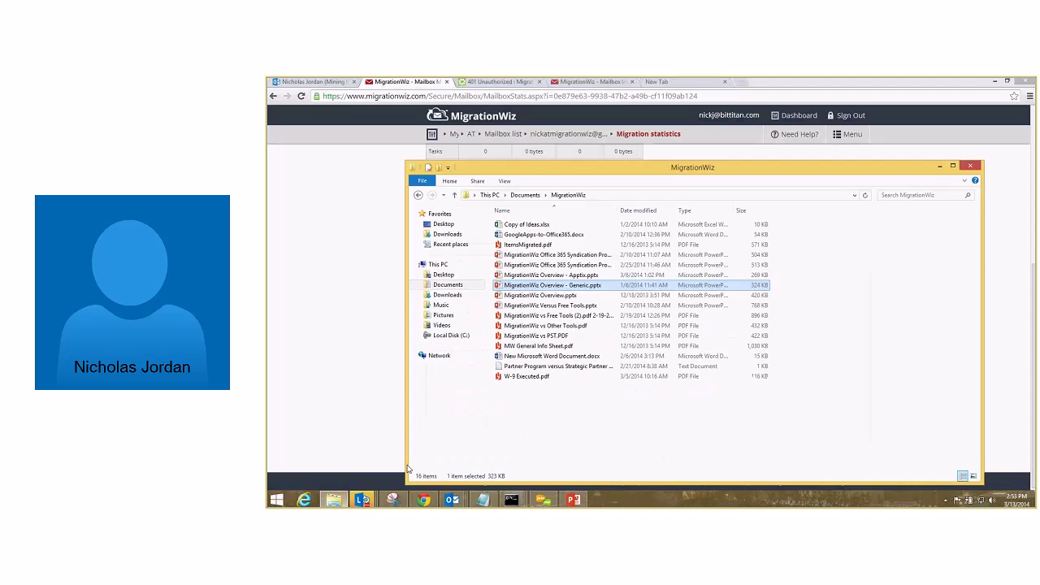
left_click(536, 431)
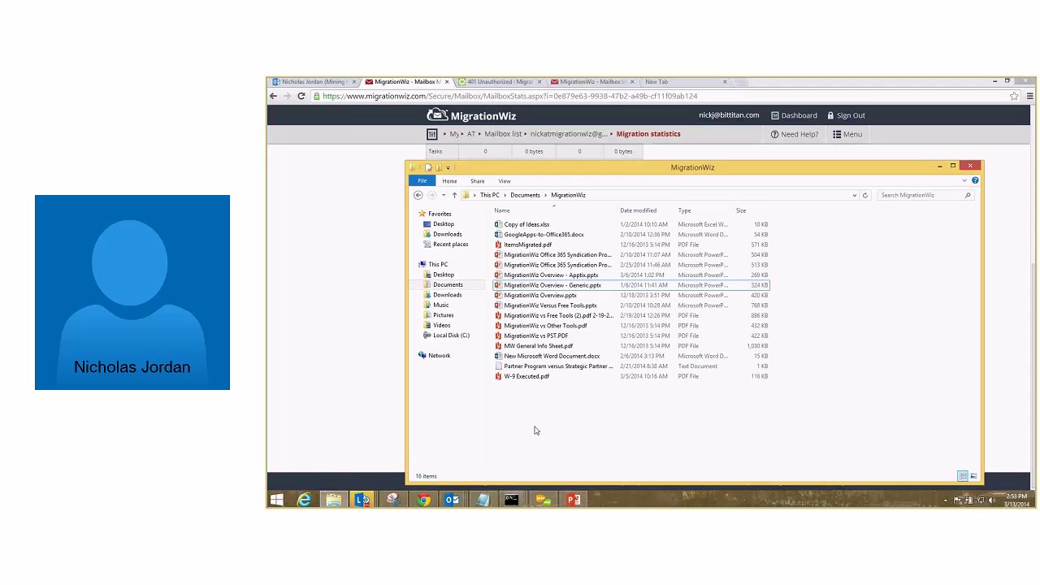